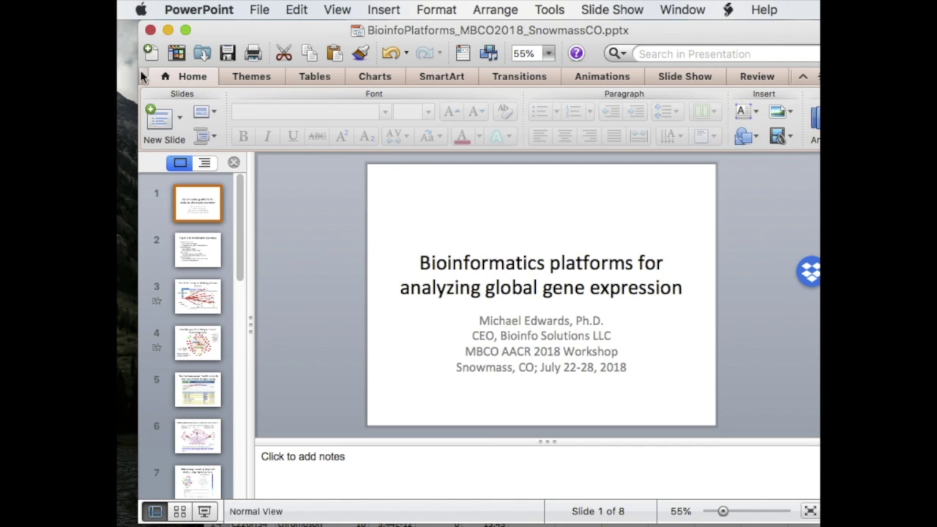
# Step: Minimize the PowerPoint deck to reveal the 'AACR 2018 OC vs TAMs for pathway analysis n2748.xlsx' workbook
pyautogui.click(169, 30)
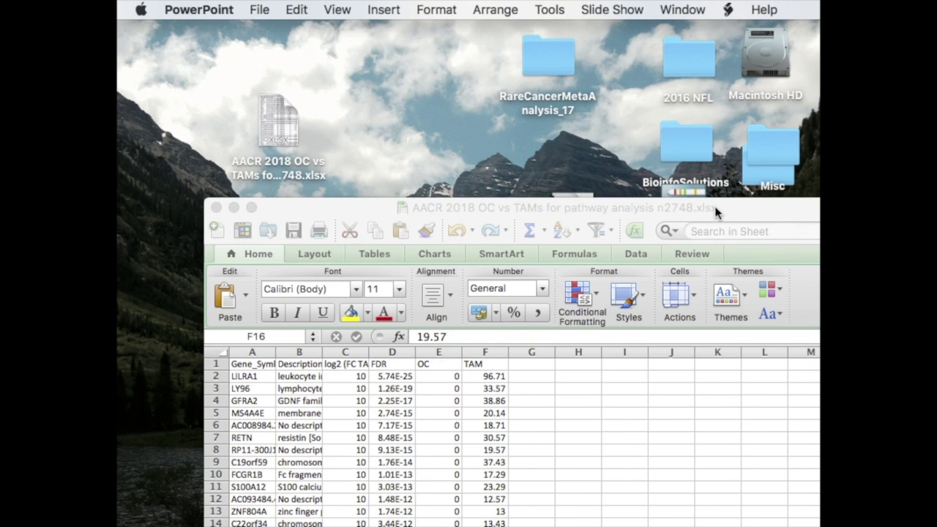
# Step: Move the OC vs TAMs Excel window forward and select the first gene row, LILRA1
pyautogui.moveTo(715, 213); pyautogui.dragTo(638, 28)
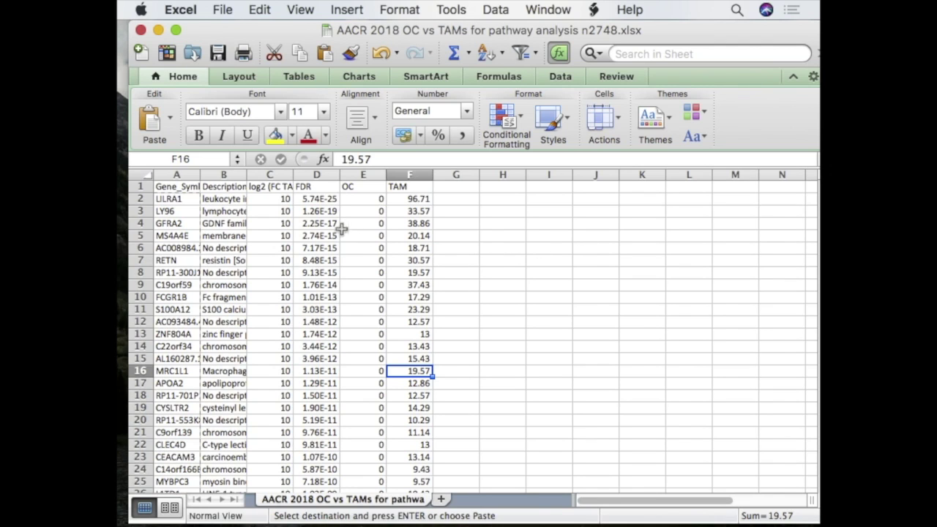
pyautogui.click(139, 198)
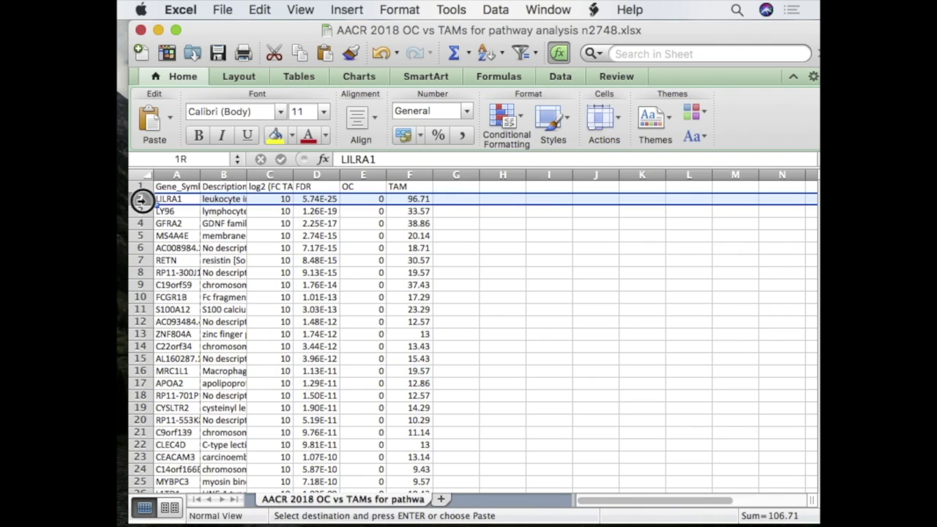
# Step: Sort the log2 fold change column in descending order so the values of 10 come first
pyautogui.click(275, 198)
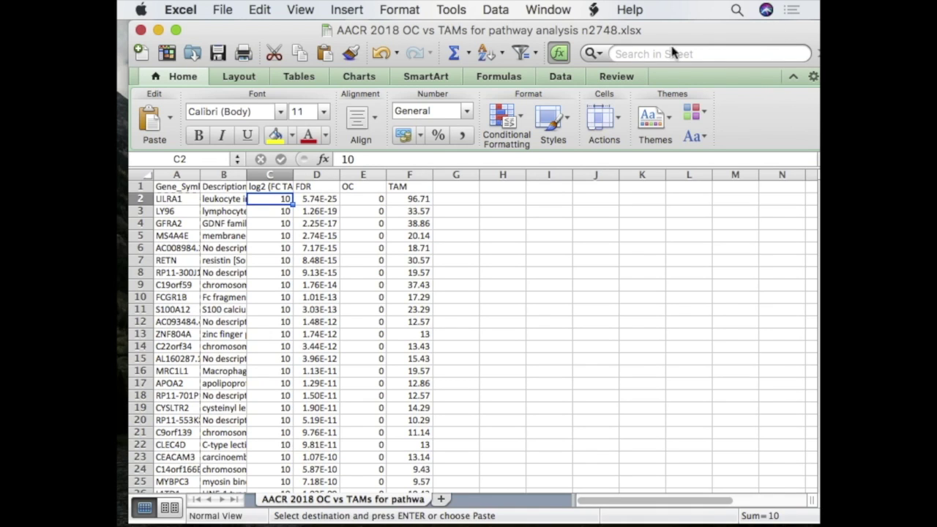
pyautogui.click(501, 54)
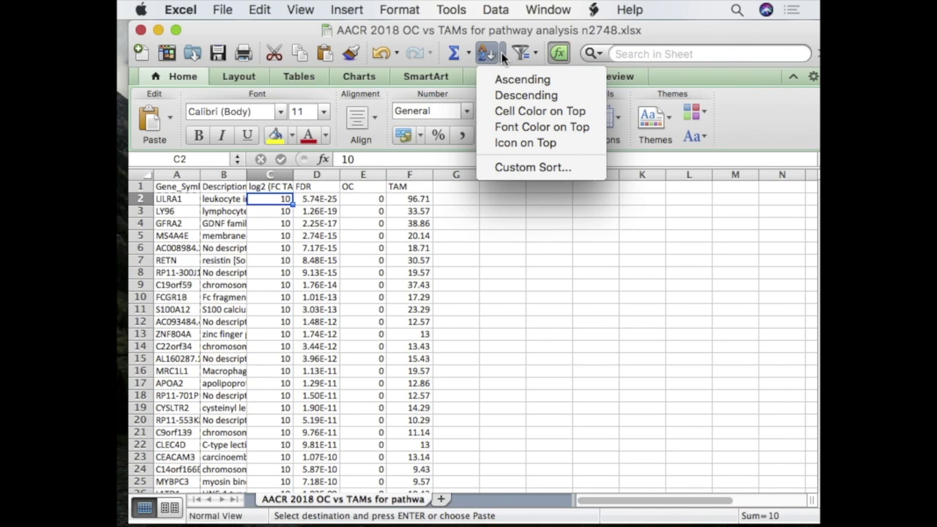
pyautogui.click(526, 96)
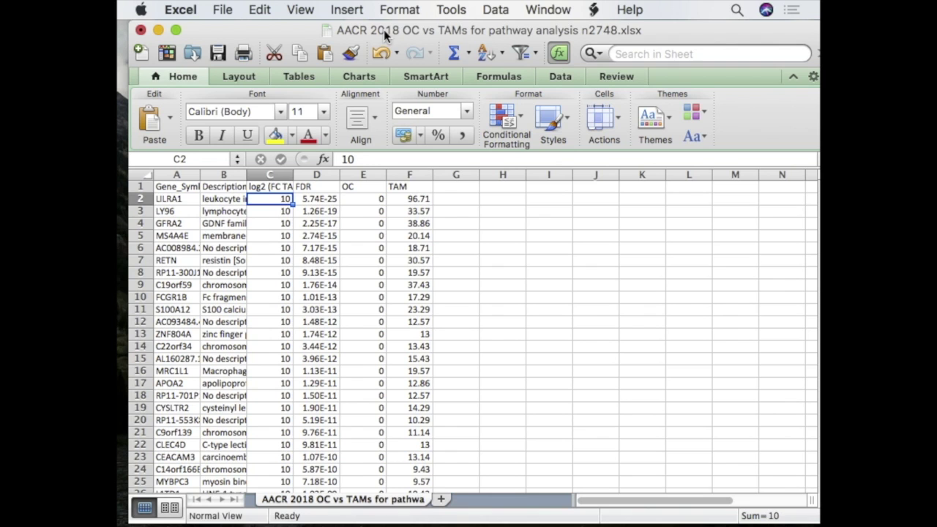
pyautogui.moveTo(384, 30)
pyautogui.mouseDown()
pyautogui.moveTo(413, 29)
pyautogui.moveTo(402, 27)
pyautogui.mouseUp()
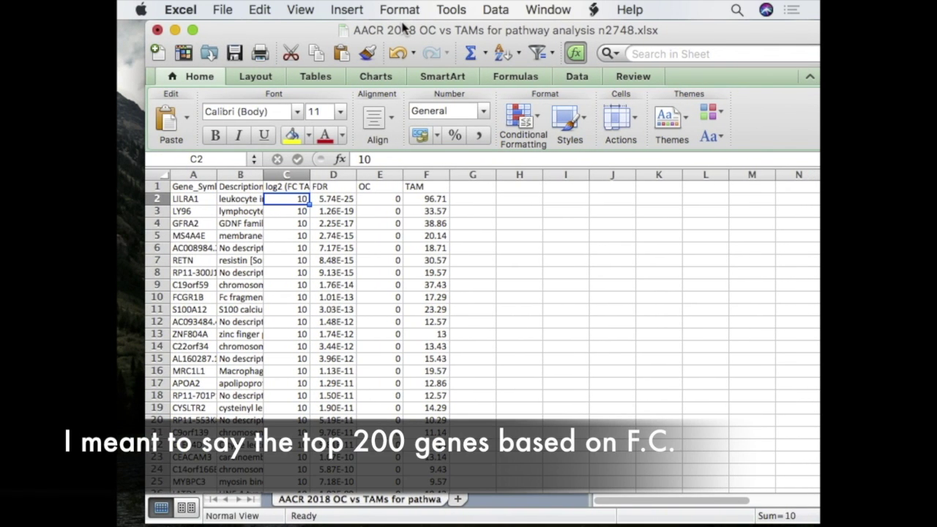
# Step: Copy gene symbols A2:A201, from LILRA1 through GPR85
pyautogui.click(191, 199)
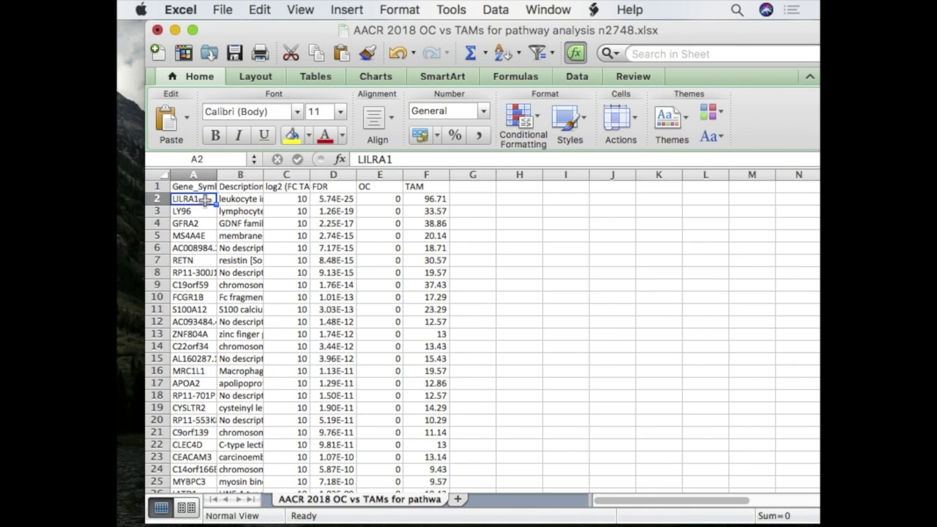
pyautogui.scroll(-5, 585, 285)
pyautogui.scroll(-15, 585, 286)
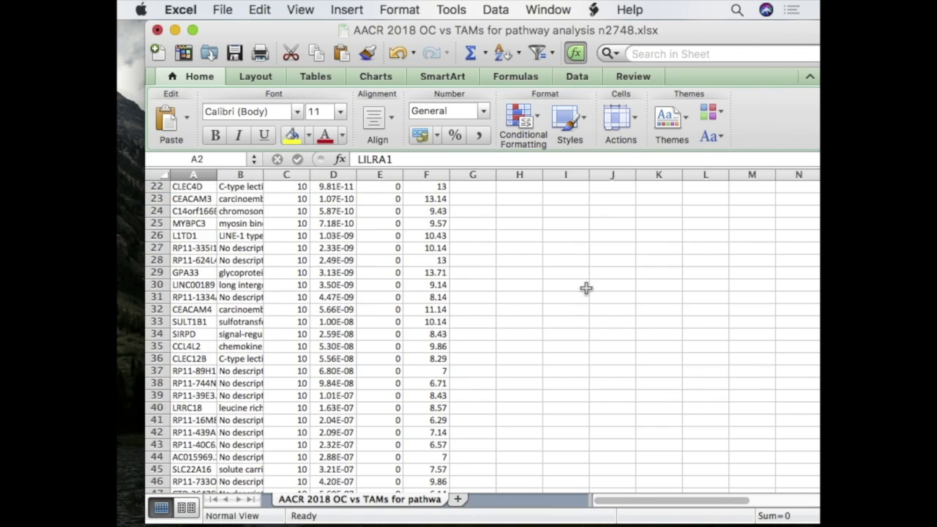
pyautogui.scroll(-19, 586, 289)
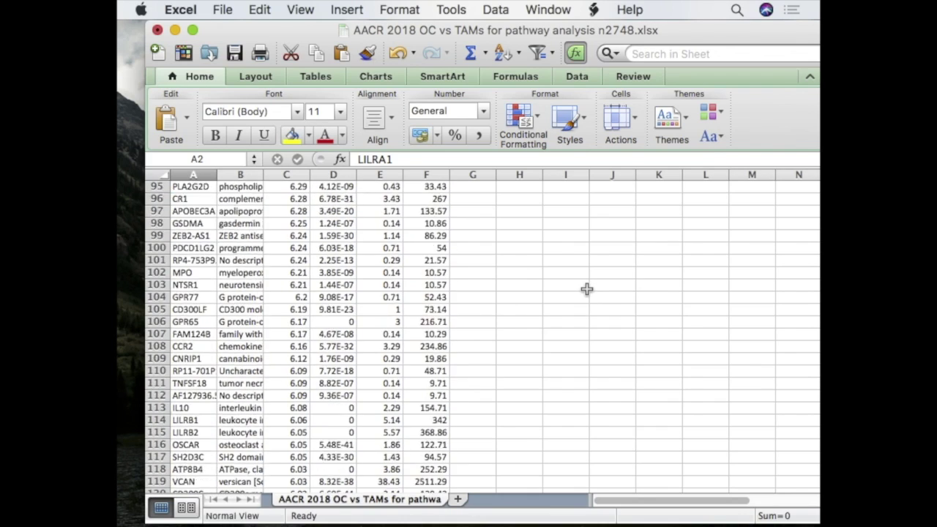
pyautogui.scroll(-6, 586, 289)
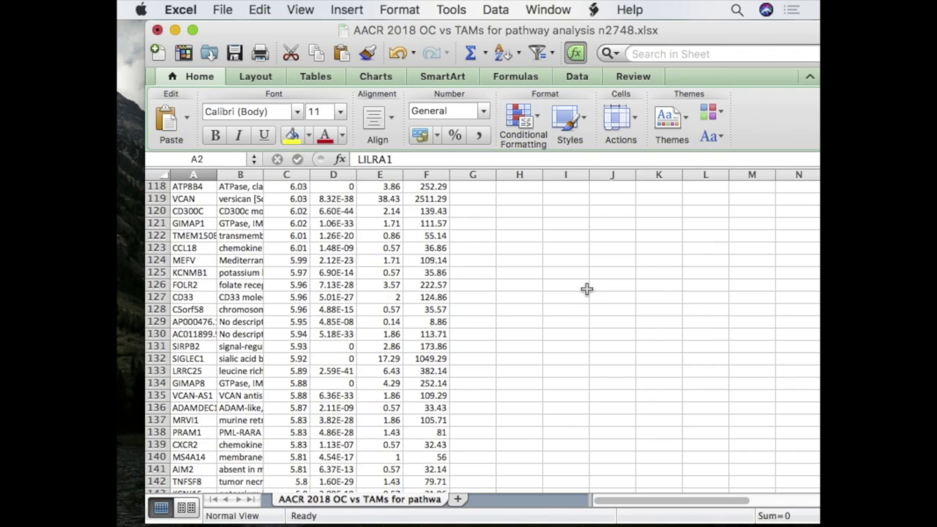
pyautogui.scroll(-11, 586, 289)
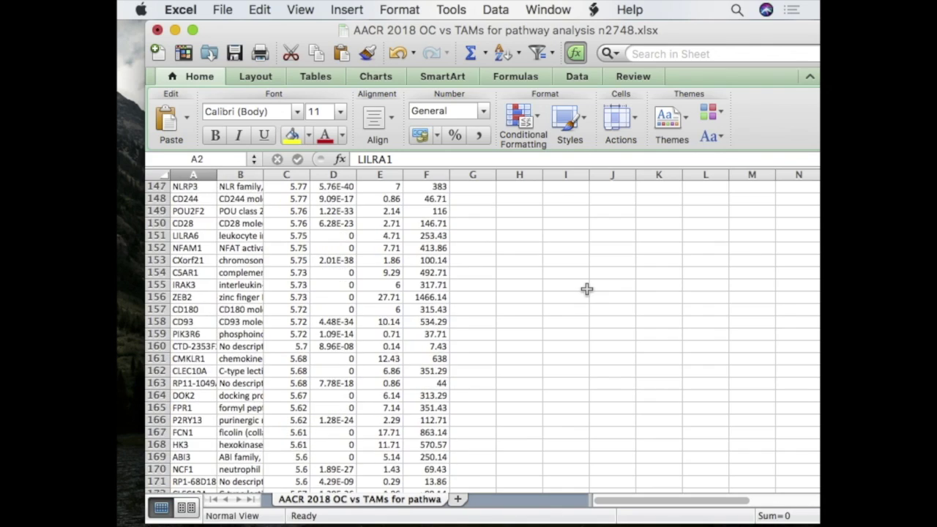
pyautogui.scroll(-8, 586, 289)
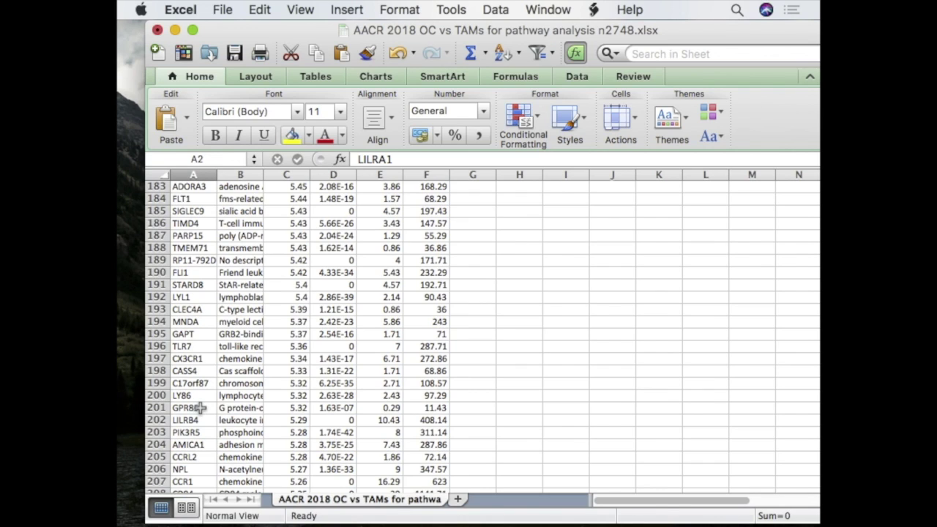
pyautogui.keyDown('shift'); pyautogui.click(199, 408); pyautogui.keyUp('shift')
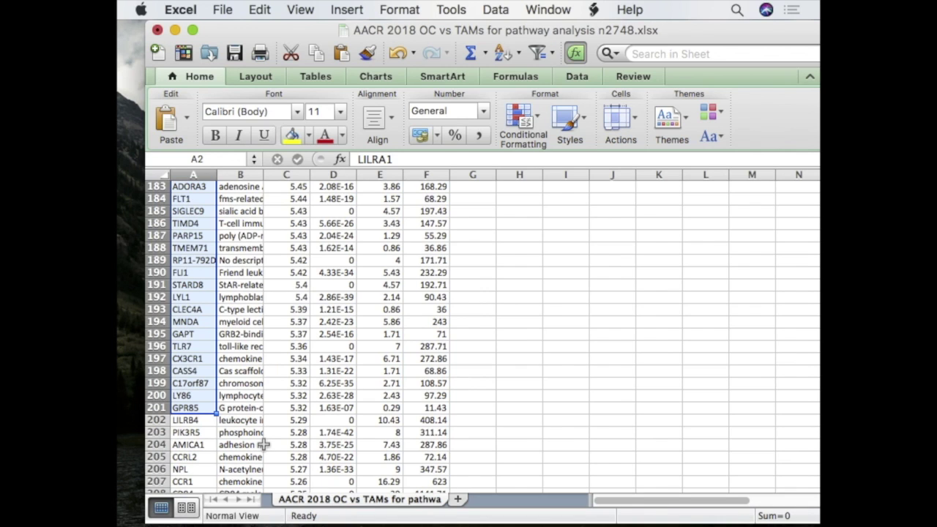
pyautogui.press('super+c')
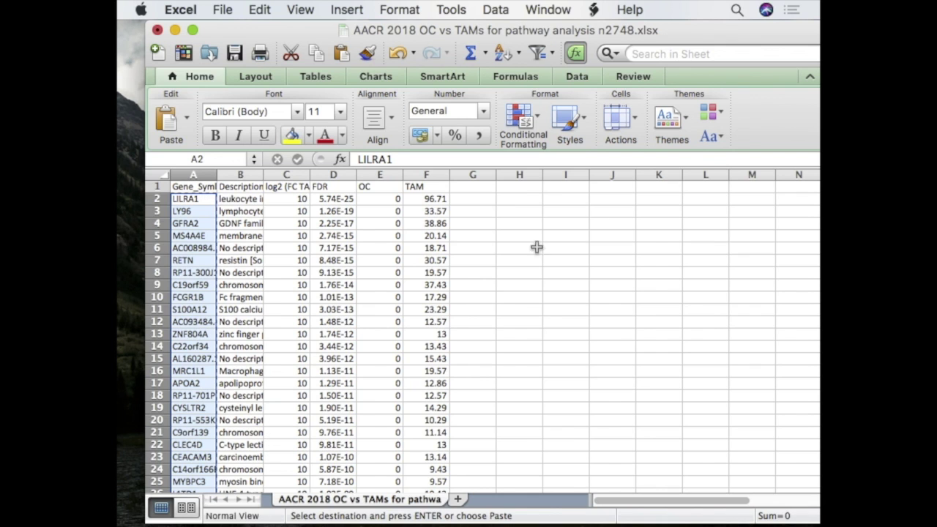
pyautogui.moveTo(713, 30); pyautogui.dragTo(650, 32)
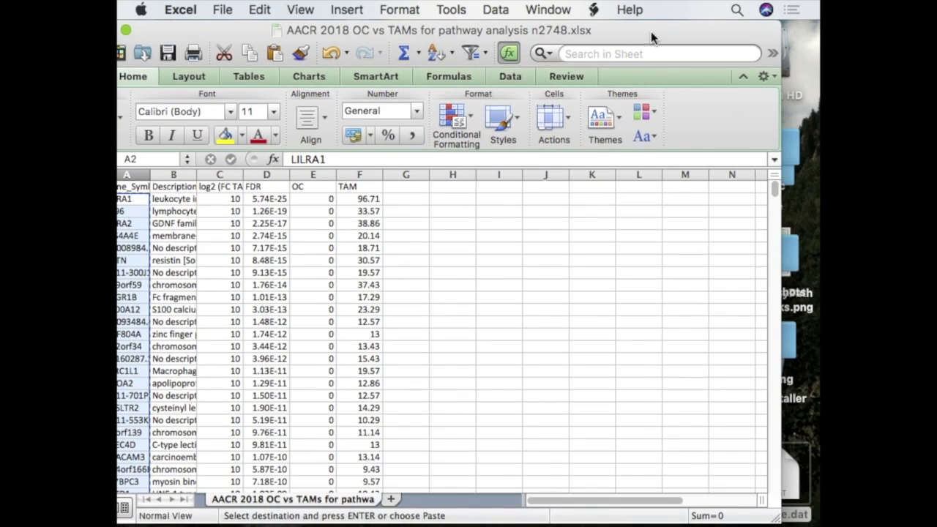
# Step: Restore the STRING browser window from the Dock
pyautogui.moveTo(664, 510)
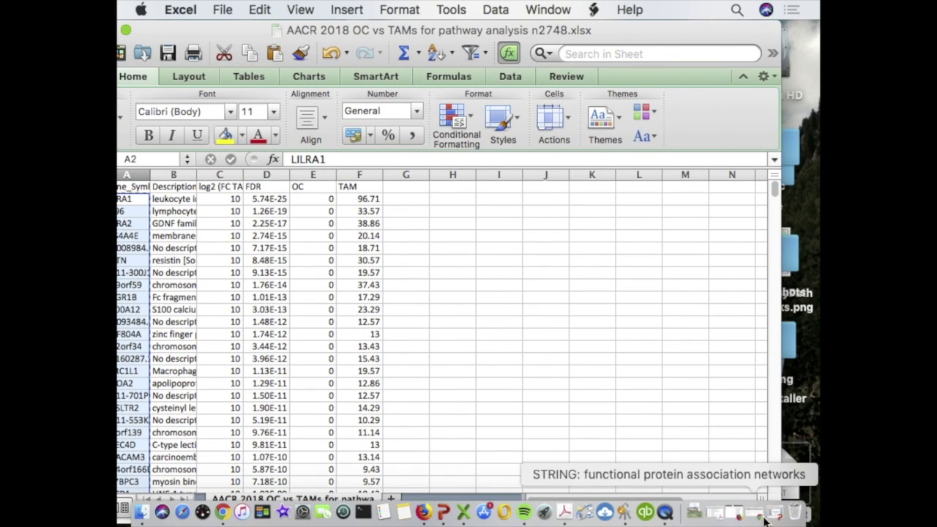
pyautogui.click(758, 517)
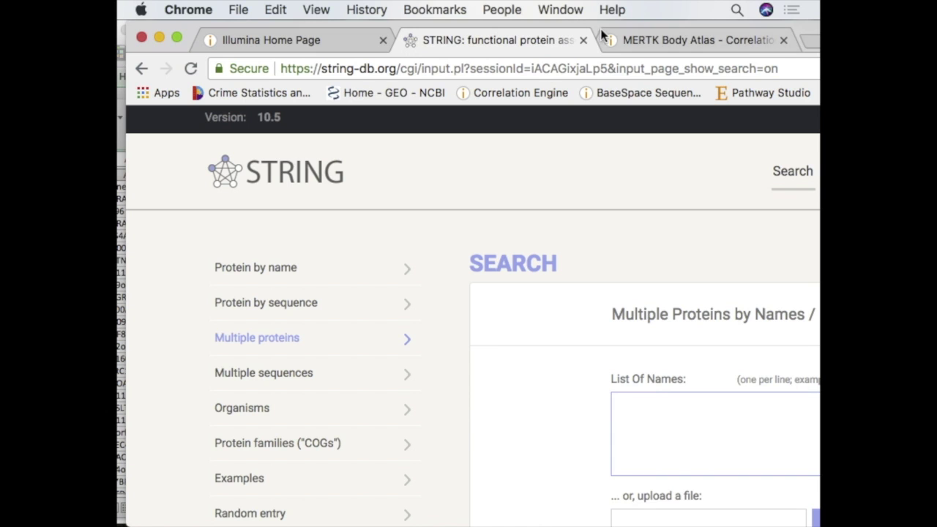
pyautogui.moveTo(595, 25); pyautogui.dragTo(547, 16)
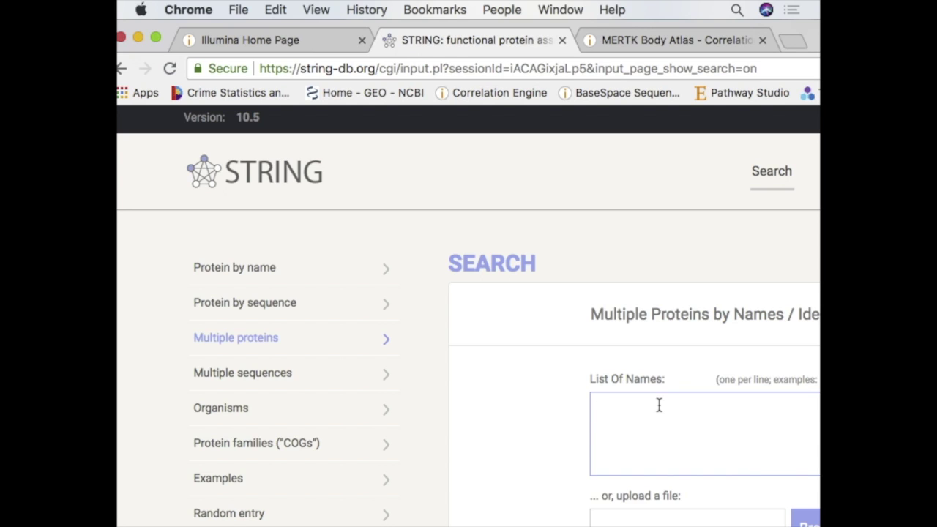
# Step: Go to STRING's Multiple proteins search and place the cursor in the List Of Names box
pyautogui.scroll(-5, 644, 399)
pyautogui.scroll(1, 637, 402)
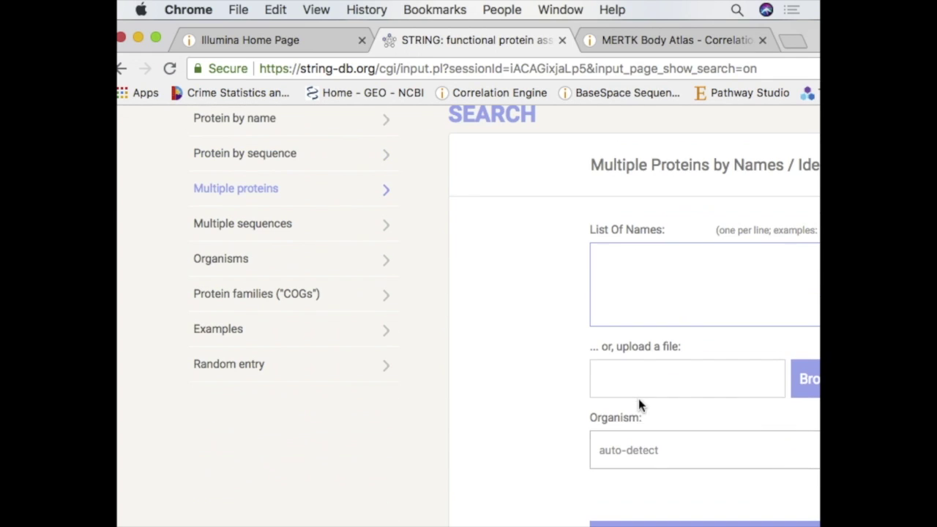
pyautogui.click(243, 188)
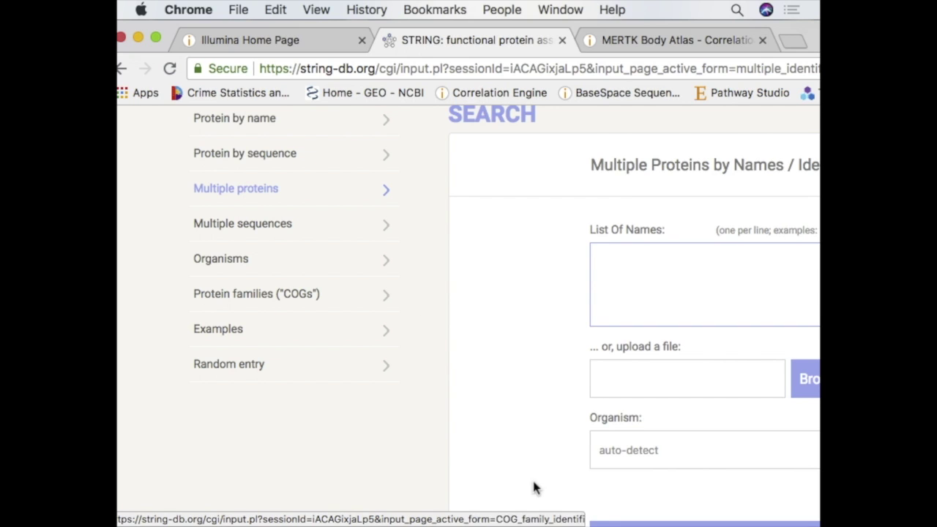
pyautogui.scroll(-1, 502, 397)
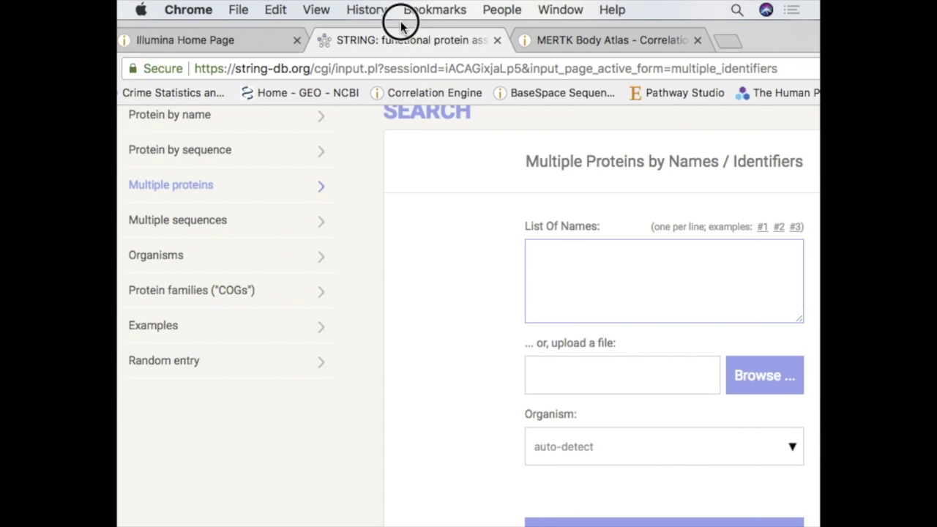
pyautogui.moveTo(400, 26); pyautogui.dragTo(388, 10)
pyautogui.scroll(-10, 518, 256)
pyautogui.scroll(15, 517, 260)
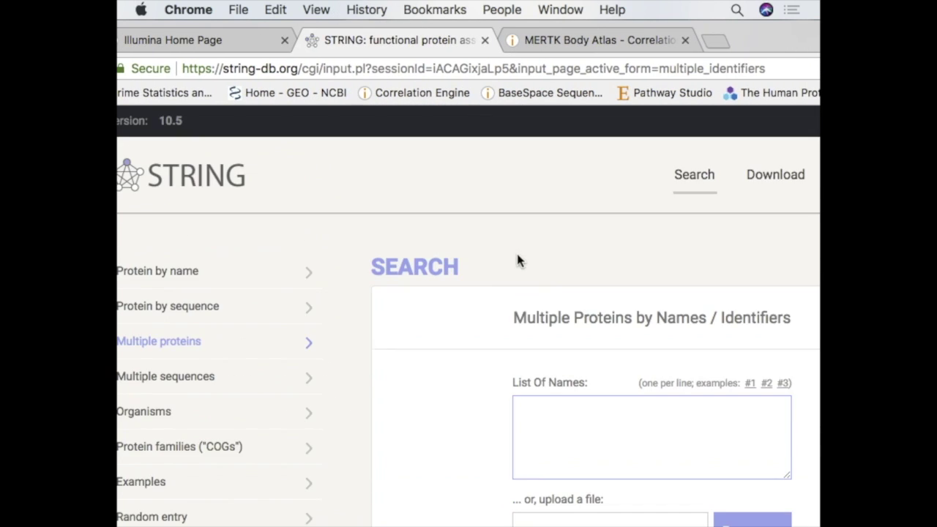
pyautogui.scroll(-3, 516, 255)
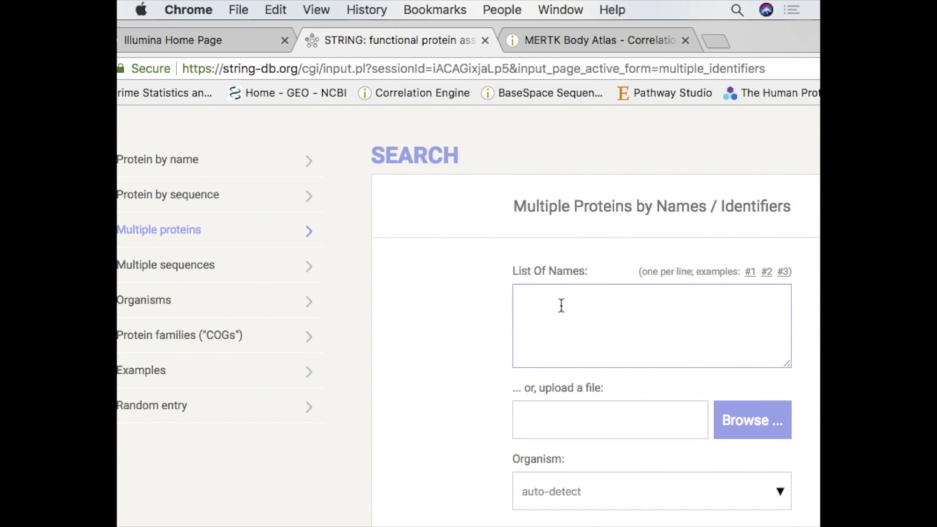
pyautogui.click(560, 305)
# Step: Paste the 200 copied gene symbols into List Of Names
pyautogui.press('super+v')
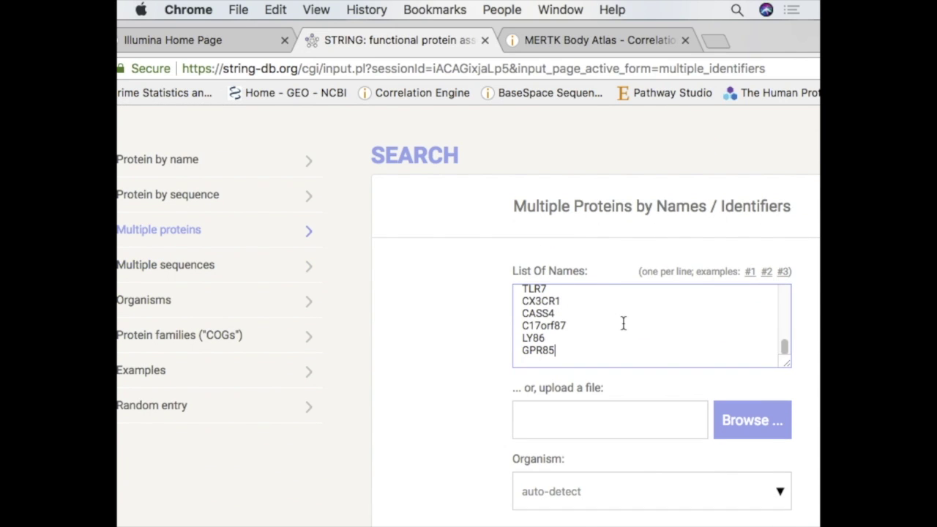
pyautogui.scroll(-1, 623, 323)
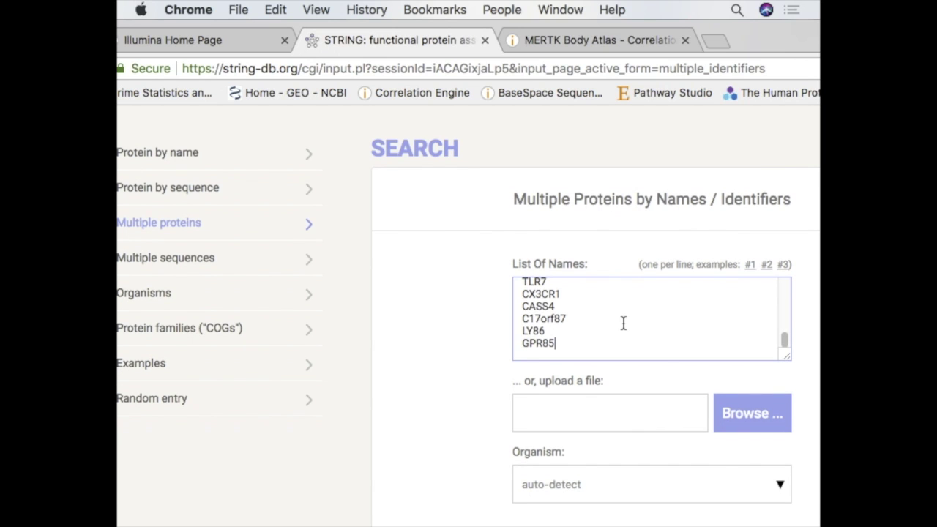
pyautogui.scroll(-5, 623, 323)
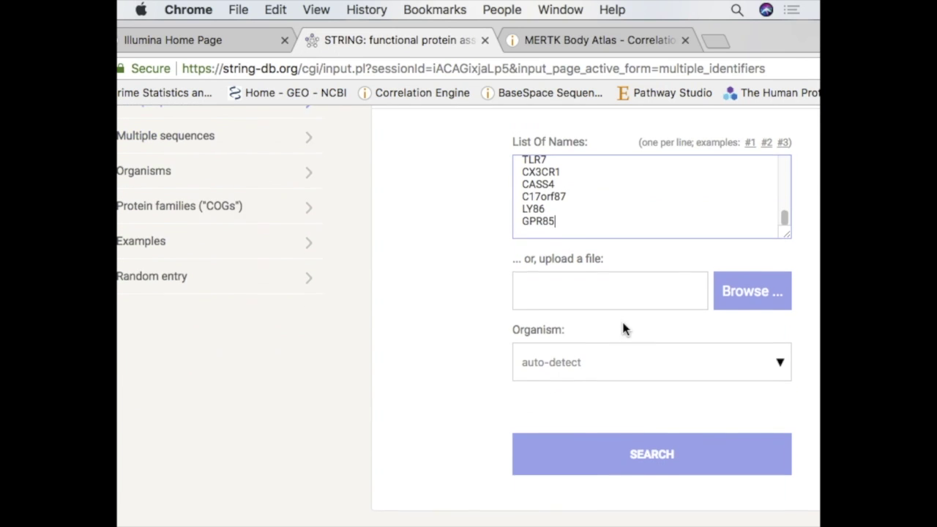
pyautogui.scroll(-1, 623, 329)
# Step: Set the organism to Homo sapiens and submit the search
pyautogui.click(784, 345)
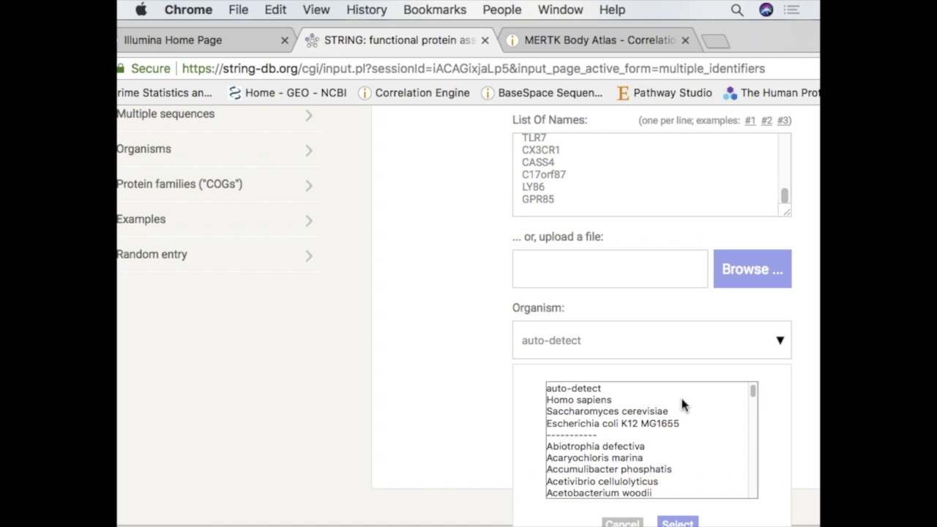
pyautogui.click(608, 400)
pyautogui.scroll(-1, 701, 461)
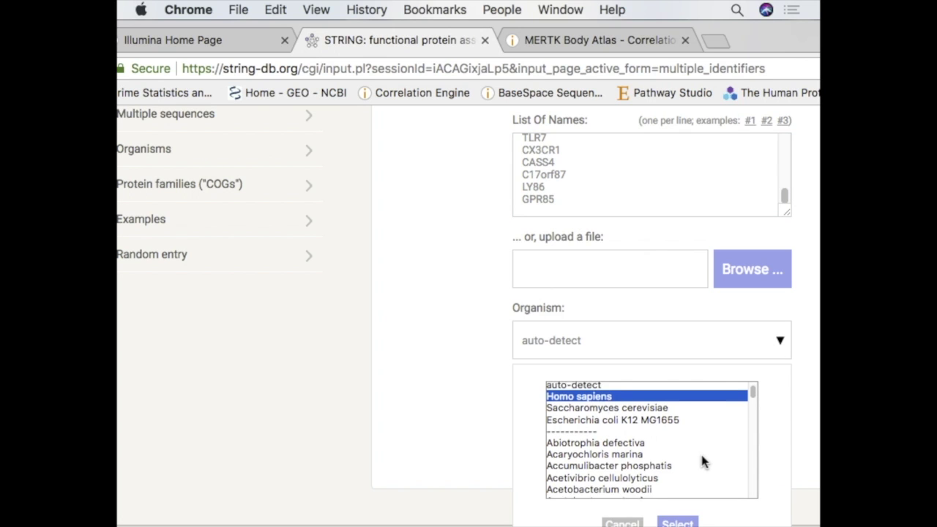
pyautogui.scroll(-1, 701, 461)
pyautogui.click(688, 521)
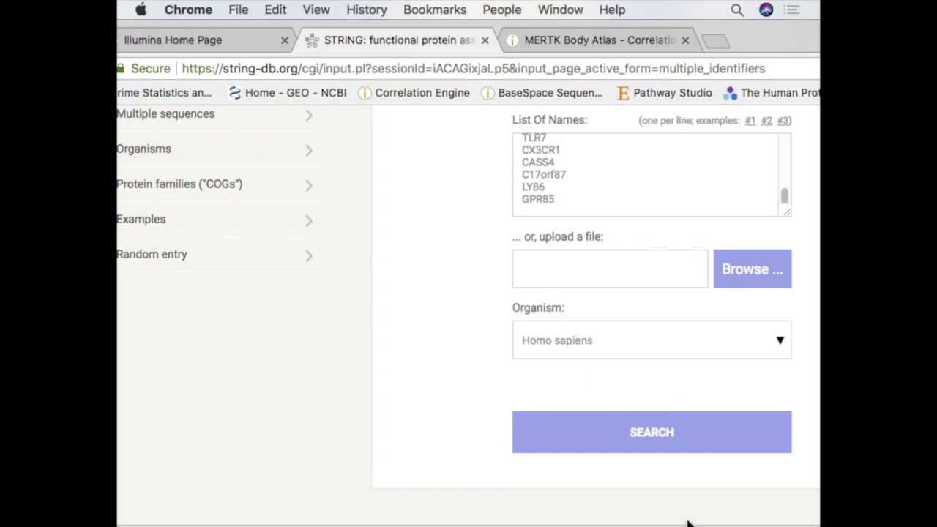
pyautogui.scroll(-1, 677, 492)
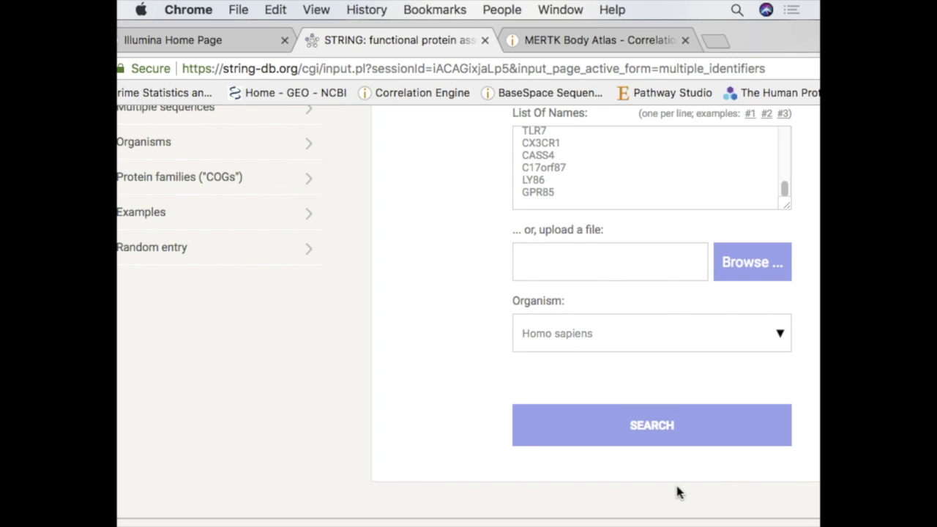
pyautogui.click(684, 434)
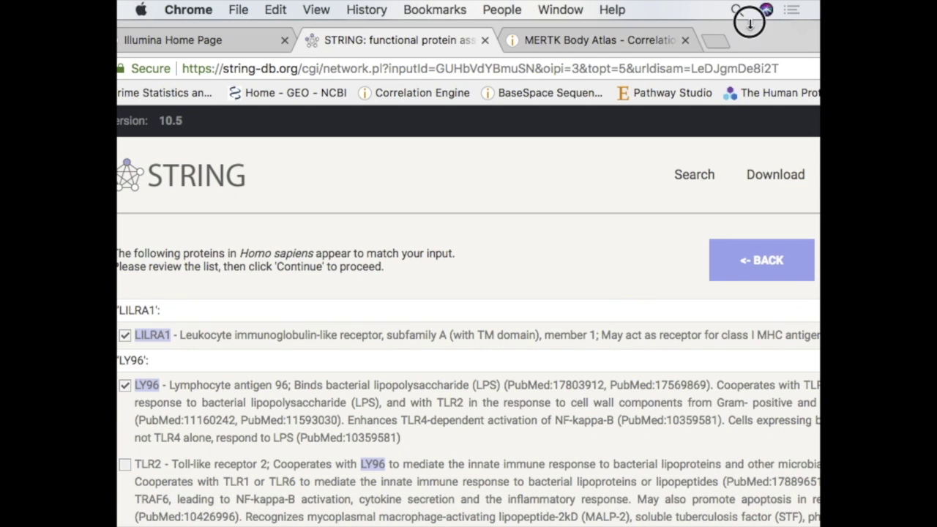
# Step: Accept the matched human proteins, such as LILRA1 and LY96, and continue to the network
pyautogui.moveTo(746, 20); pyautogui.dragTo(645, 34)
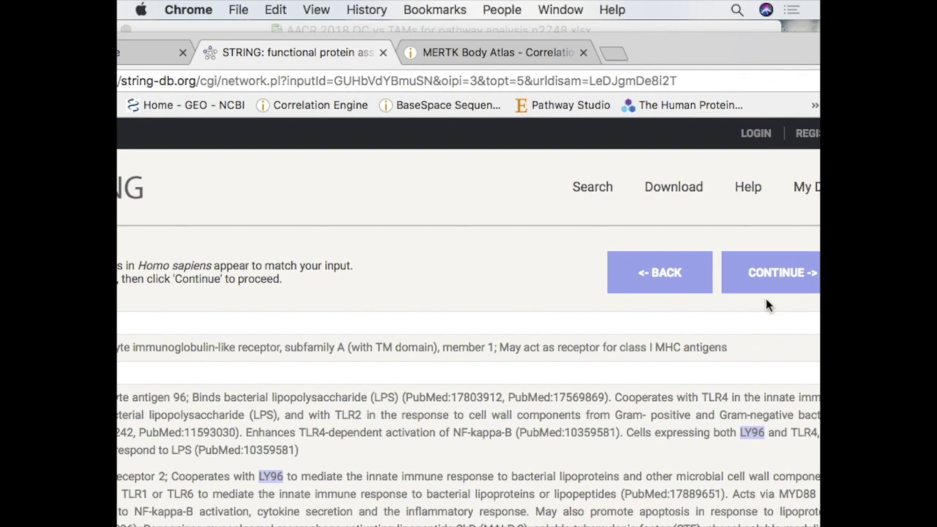
pyautogui.click(788, 267)
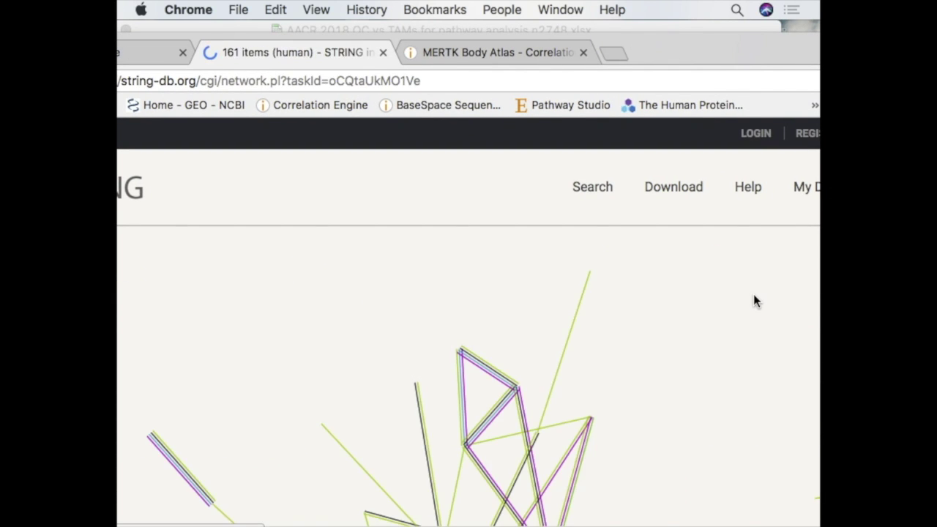
# Step: Nudge the CD33 node left, then view and close the CD209 protein details
pyautogui.moveTo(677, 55); pyautogui.dragTo(717, 8)
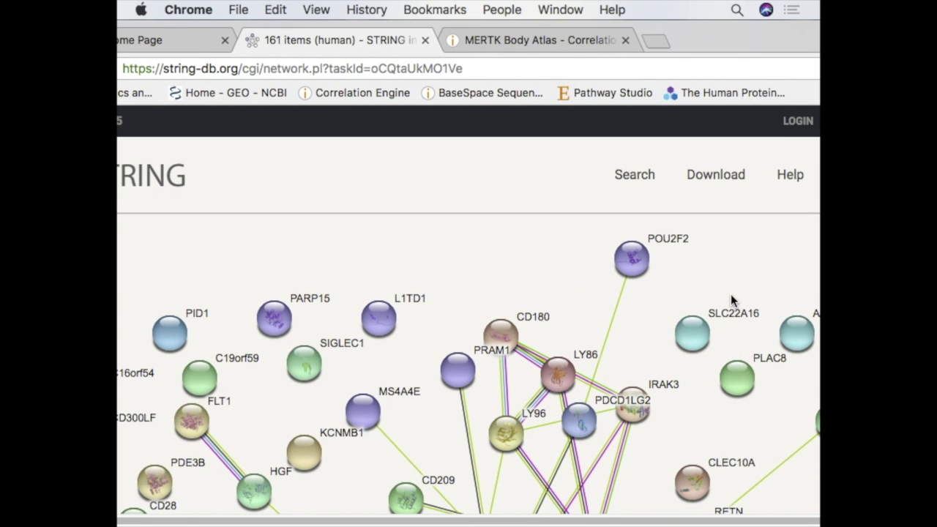
pyautogui.scroll(-5, 730, 300)
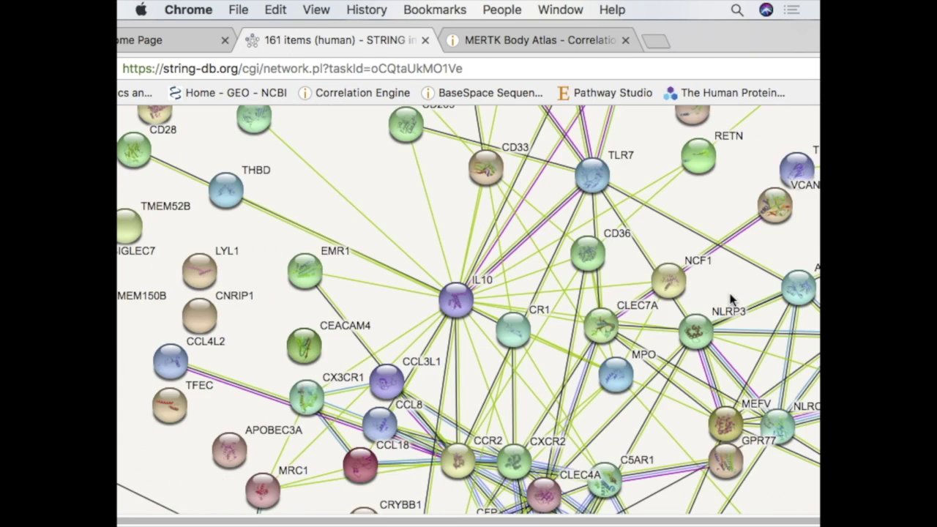
pyautogui.scroll(2, 731, 300)
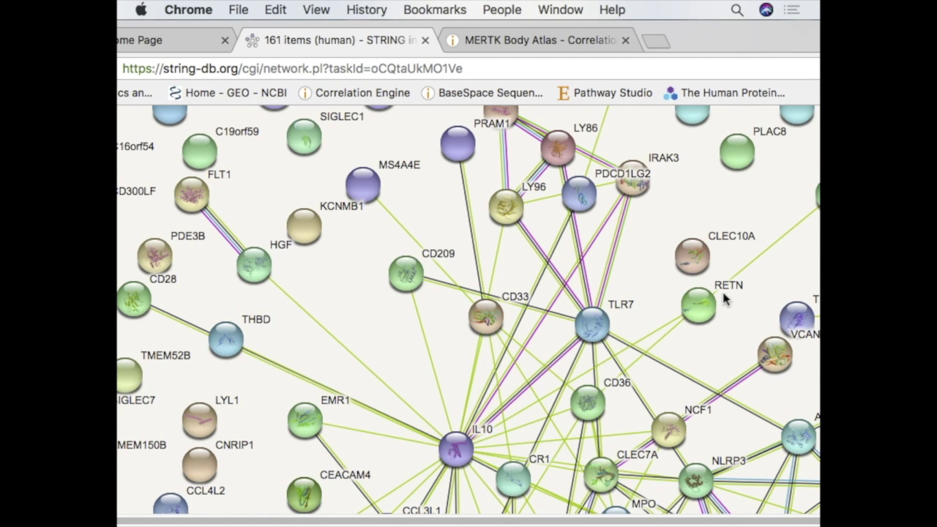
pyautogui.scroll(-1, 724, 295)
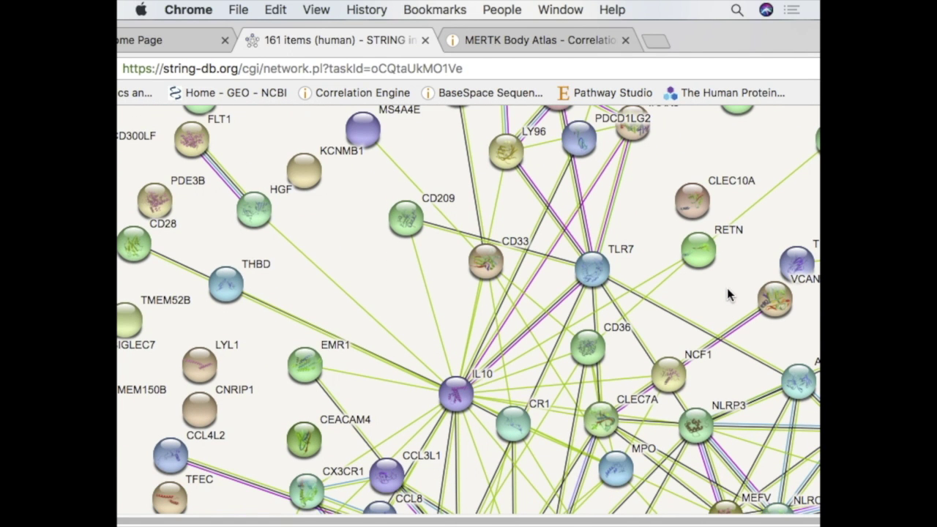
pyautogui.scroll(-1, 727, 294)
pyautogui.click(483, 264)
pyautogui.moveTo(483, 265); pyautogui.dragTo(465, 267)
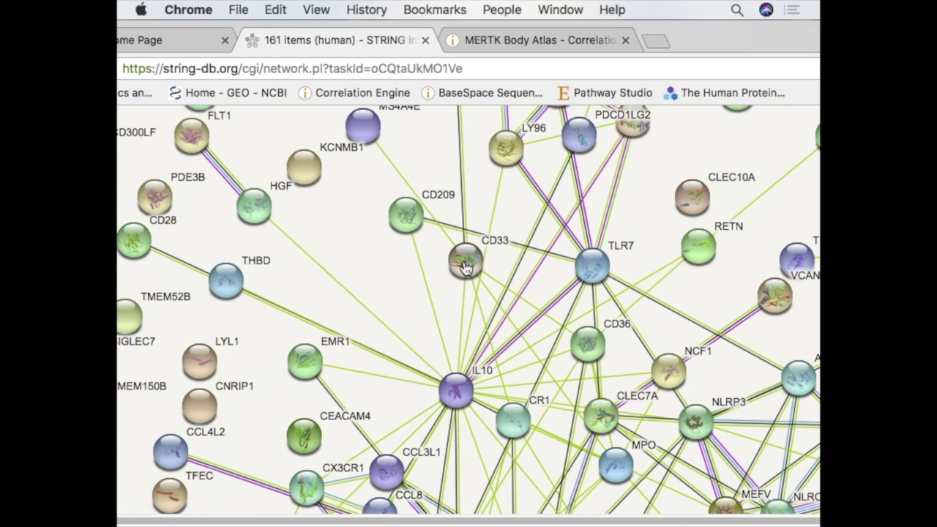
pyautogui.click(407, 213)
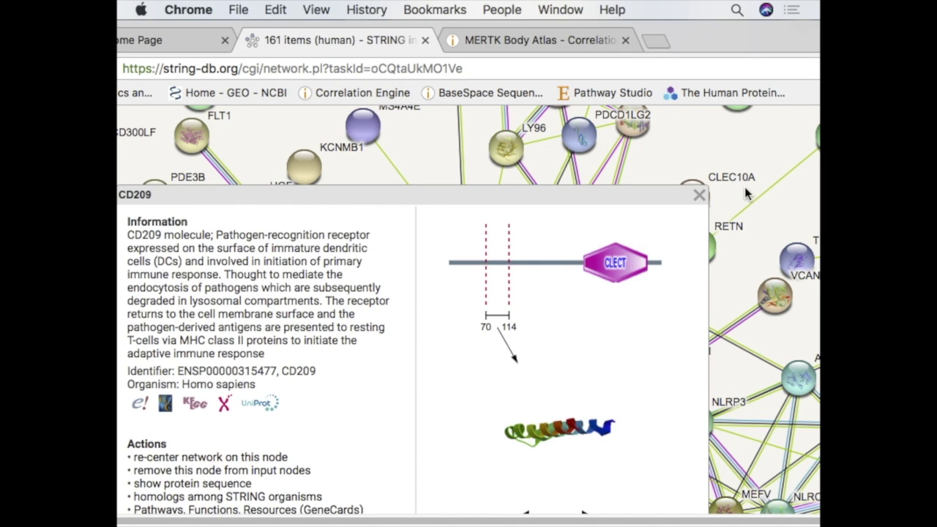
pyautogui.click(699, 198)
# Step: Move the IL10 hub node up-left and the TLR7 node up-right
pyautogui.scroll(-4, 743, 233)
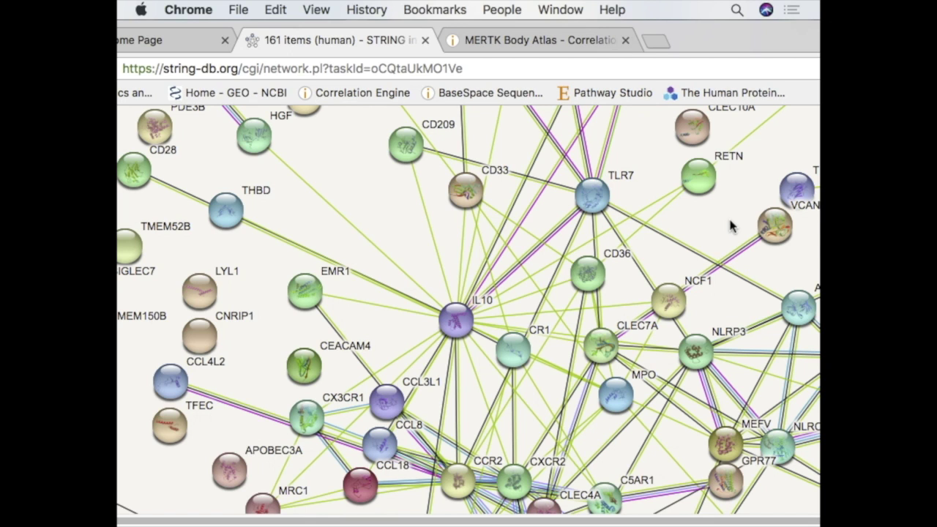
pyautogui.scroll(-2, 722, 324)
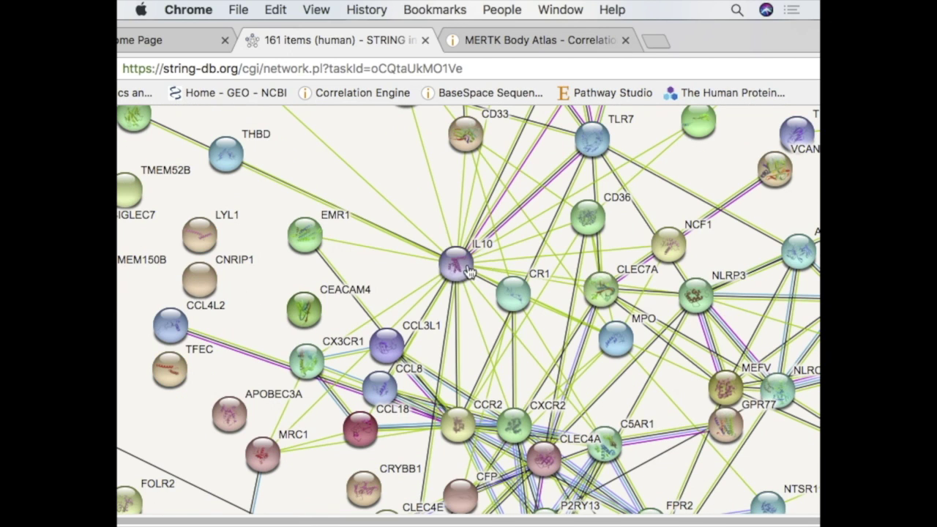
pyautogui.moveTo(469, 271); pyautogui.dragTo(448, 236)
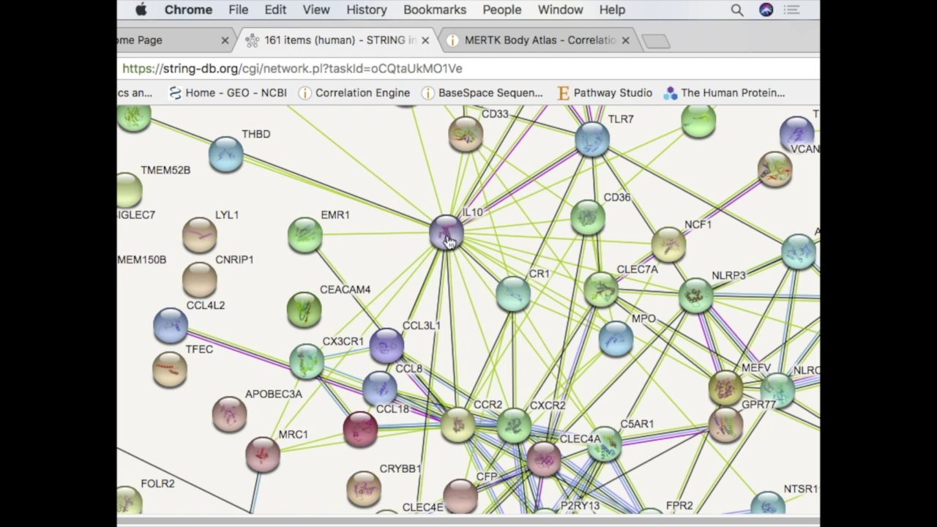
pyautogui.click(478, 264)
pyautogui.moveTo(479, 263); pyautogui.dragTo(468, 246)
pyautogui.scroll(5, 628, 188)
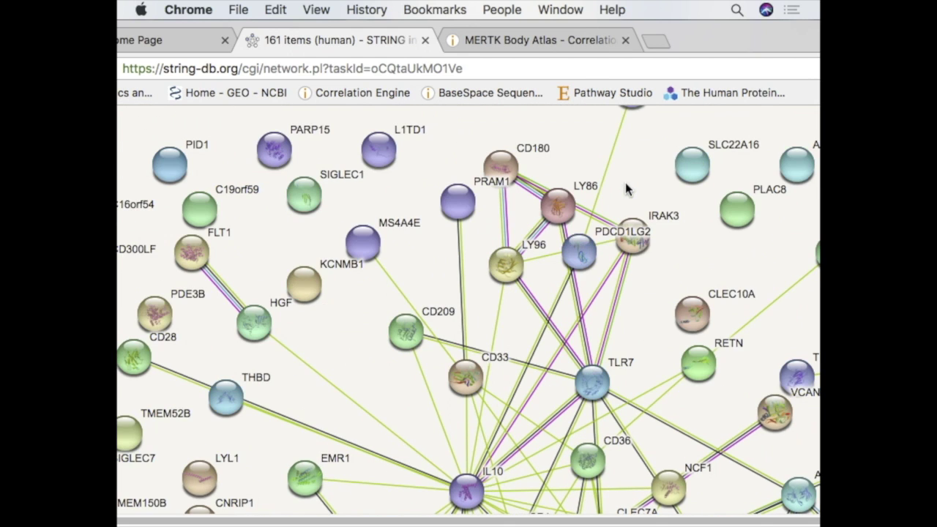
pyautogui.scroll(-2, 638, 291)
pyautogui.moveTo(598, 264); pyautogui.dragTo(612, 248)
# Step: Move LILRB2 slightly down, review and close its details, then select FCGR1B
pyautogui.scroll(-3, 613, 249)
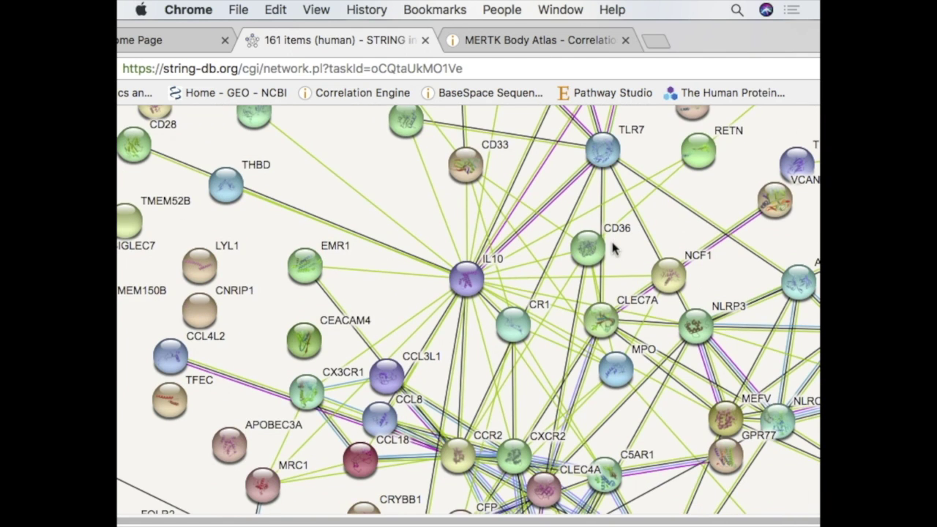
pyautogui.scroll(-10, 613, 249)
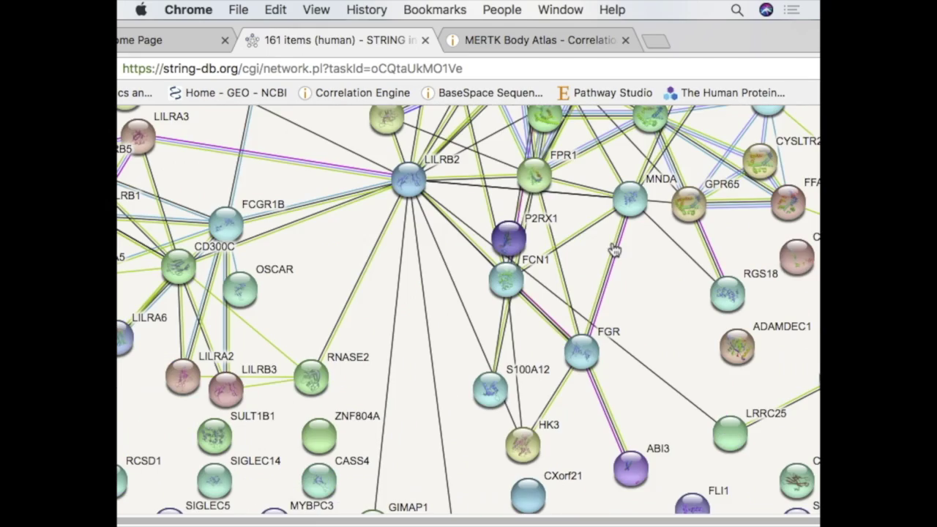
pyautogui.click(412, 181)
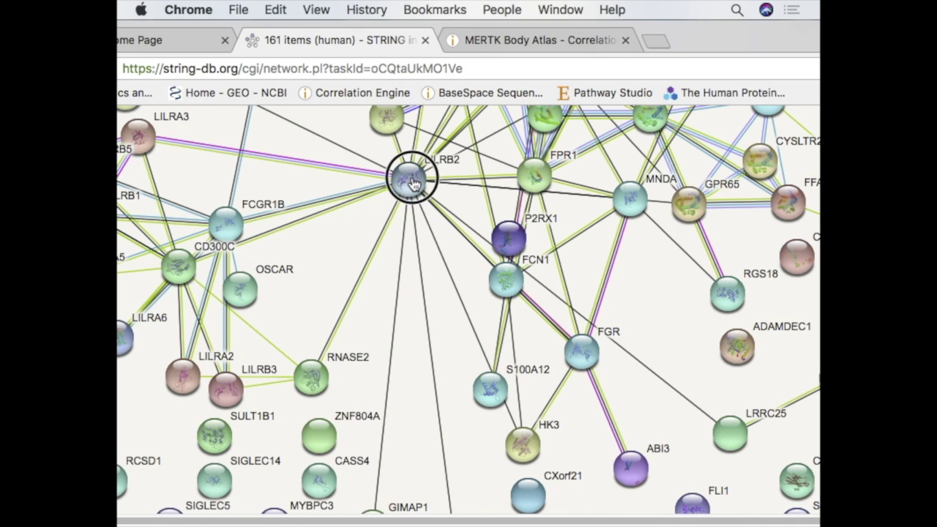
pyautogui.moveTo(412, 182); pyautogui.dragTo(407, 202)
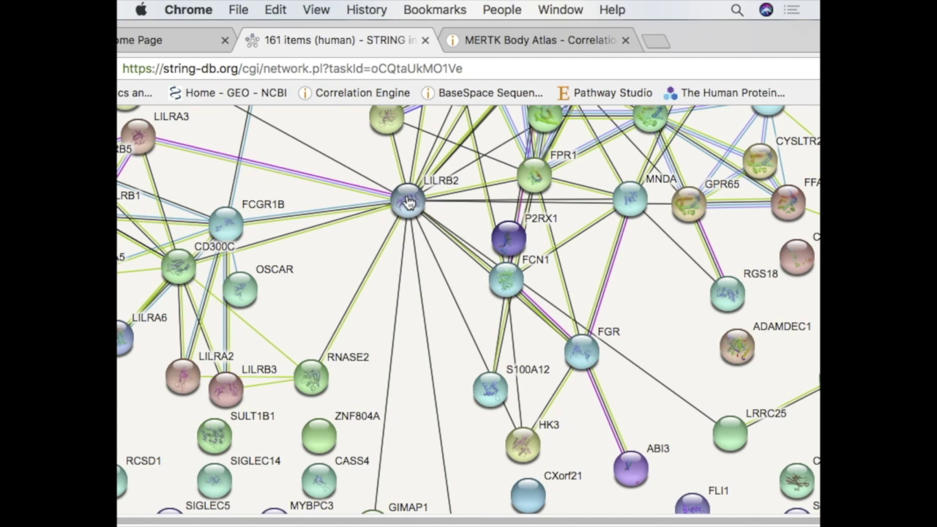
pyautogui.click(448, 182)
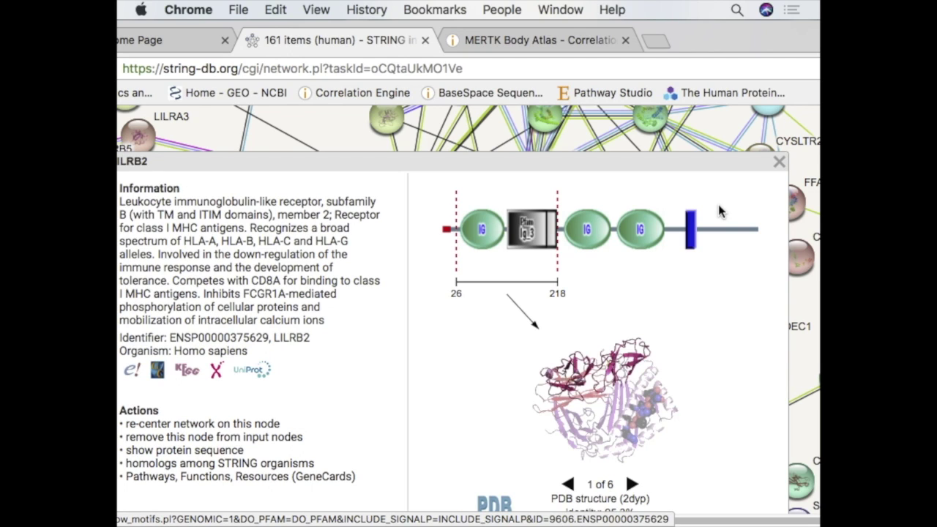
pyautogui.click(779, 161)
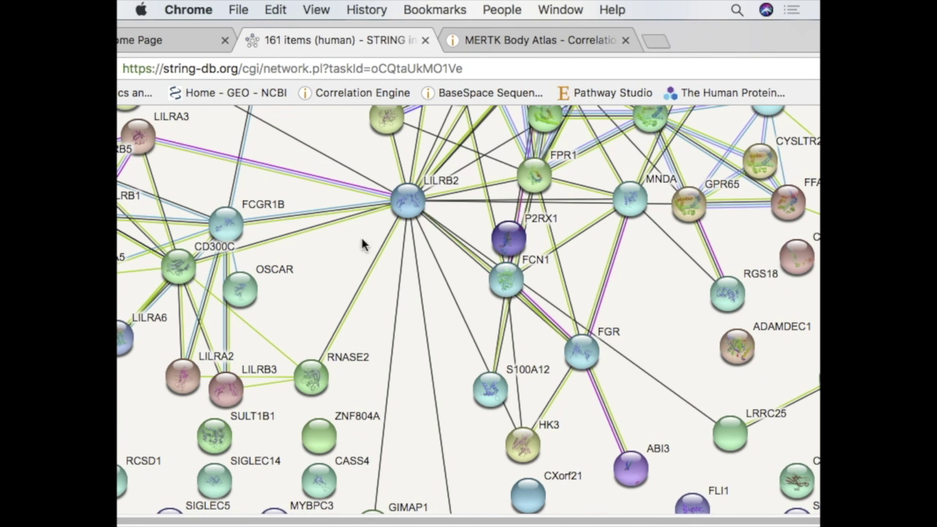
pyautogui.click(226, 225)
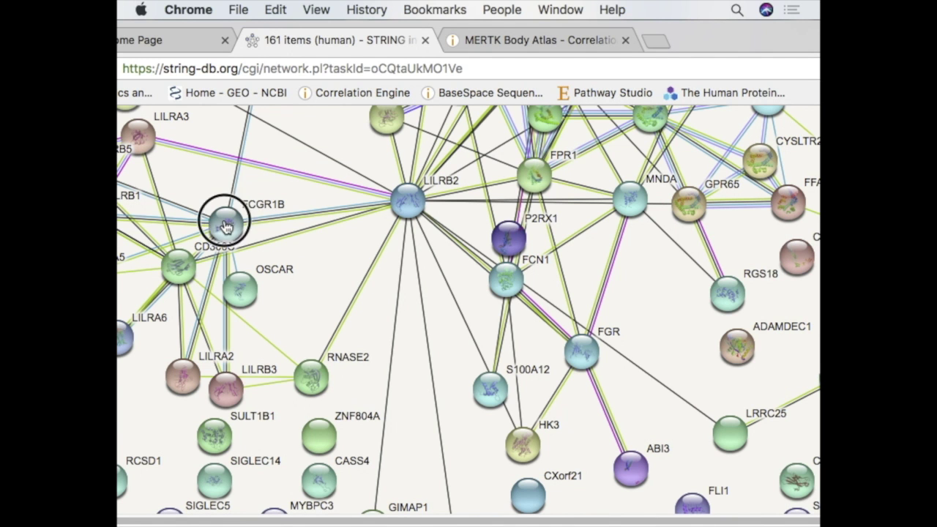
pyautogui.scroll(7, 523, 303)
pyautogui.scroll(-3, 547, 311)
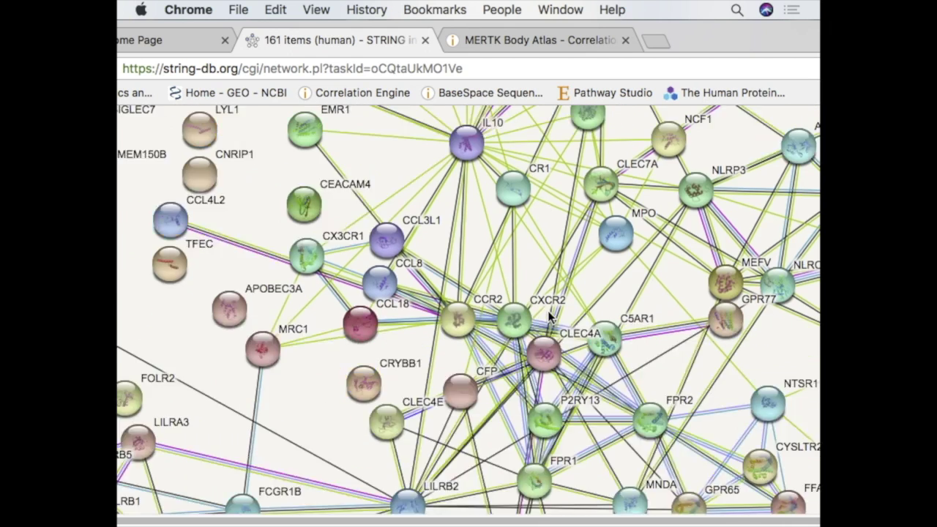
pyautogui.scroll(-8, 547, 310)
pyautogui.scroll(-3, 550, 315)
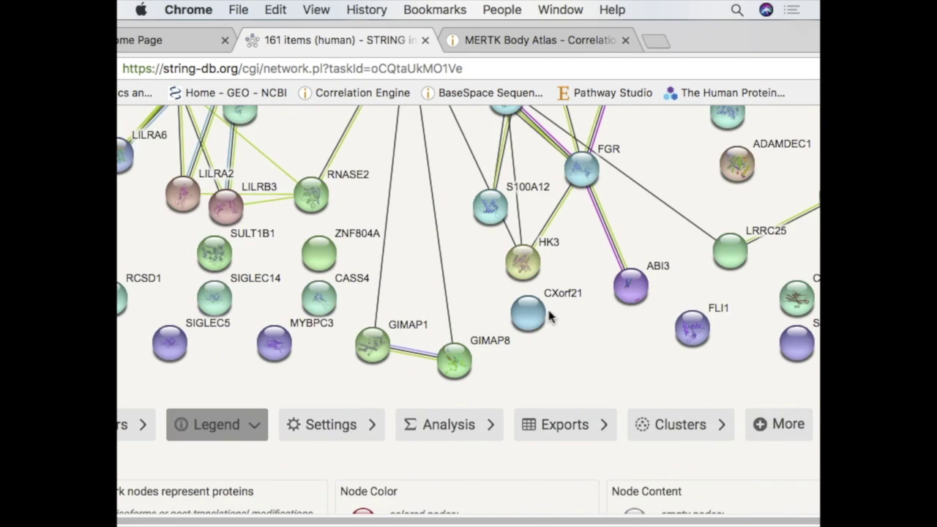
pyautogui.scroll(-2, 550, 316)
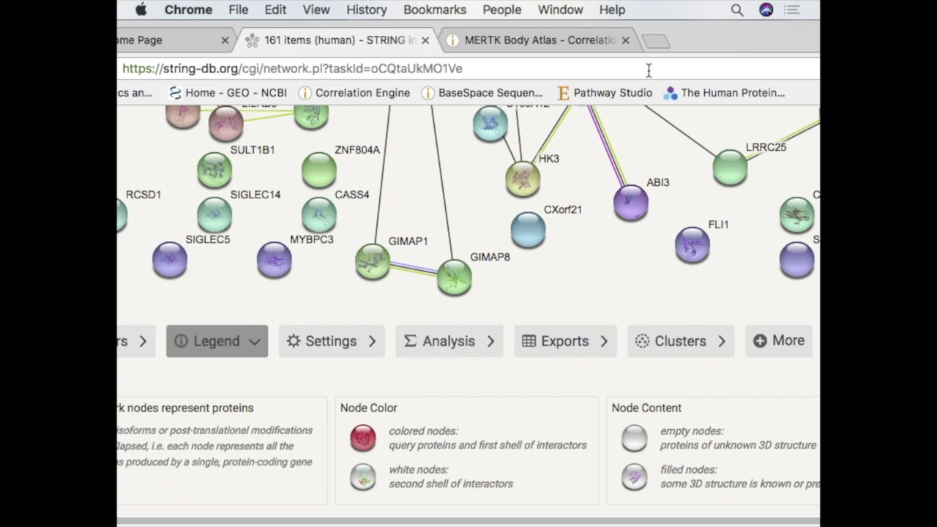
pyautogui.moveTo(674, 29); pyautogui.dragTo(751, 14)
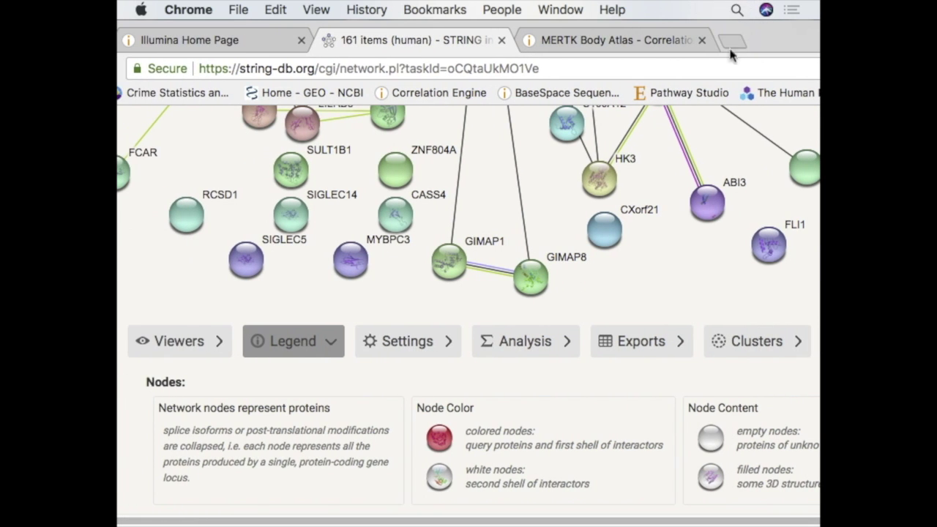
pyautogui.scroll(-1, 545, 410)
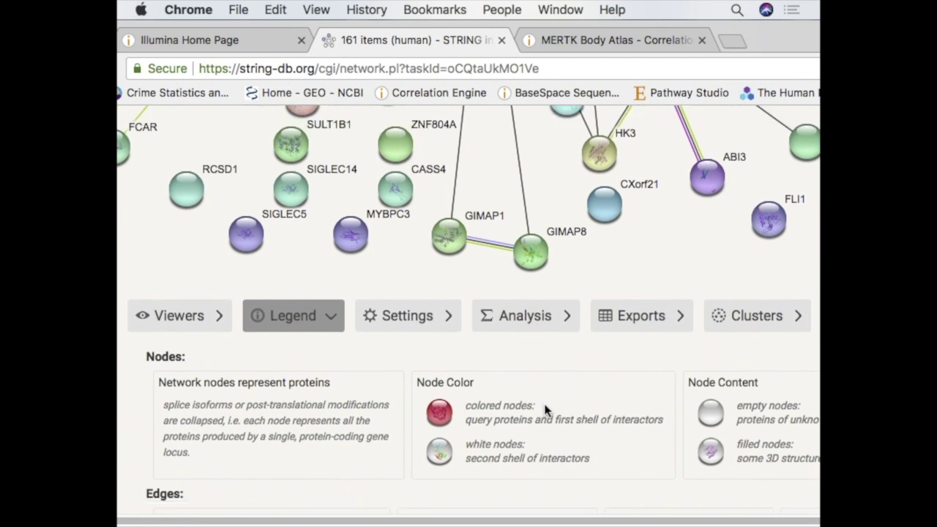
pyautogui.scroll(-5, 545, 410)
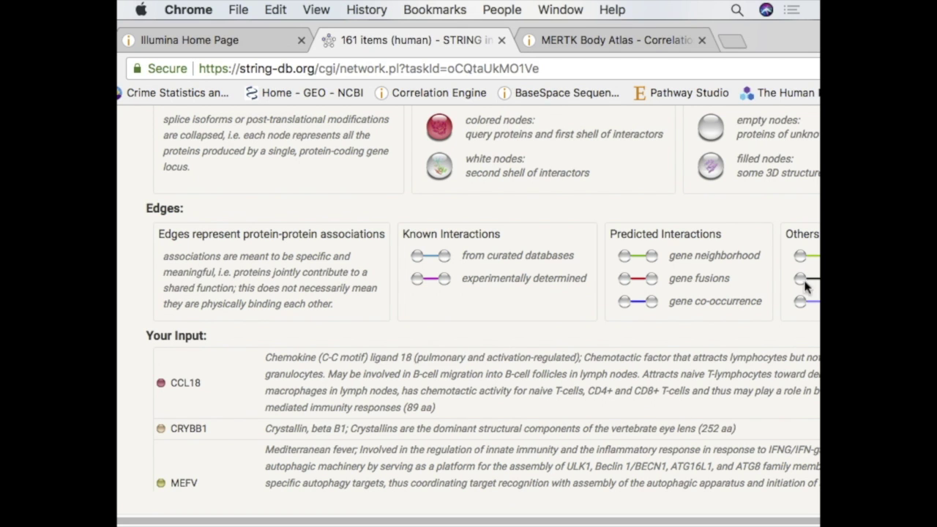
pyautogui.scroll(4, 619, 306)
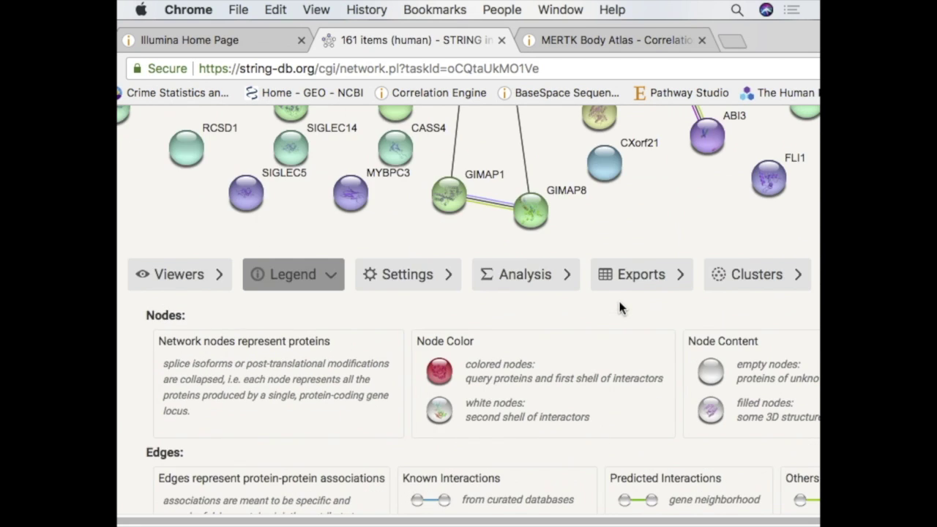
pyautogui.scroll(5, 619, 306)
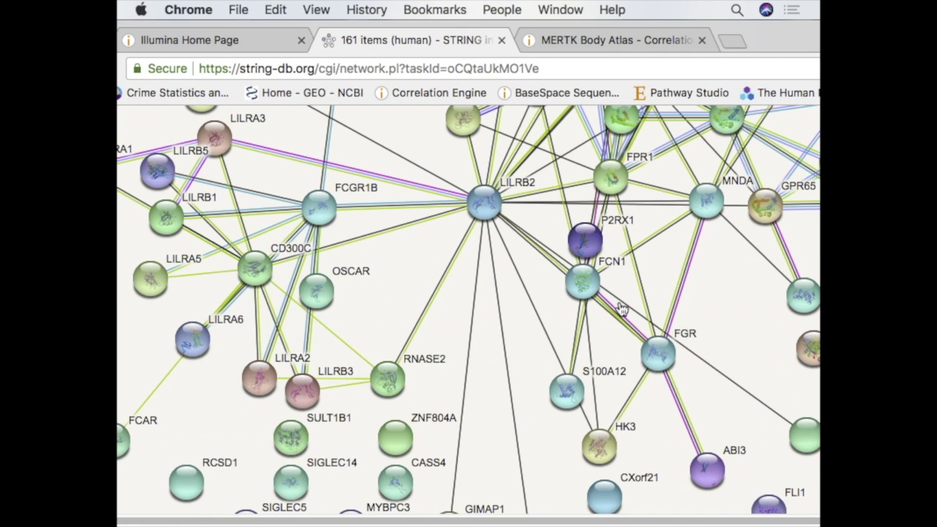
pyautogui.click(424, 312)
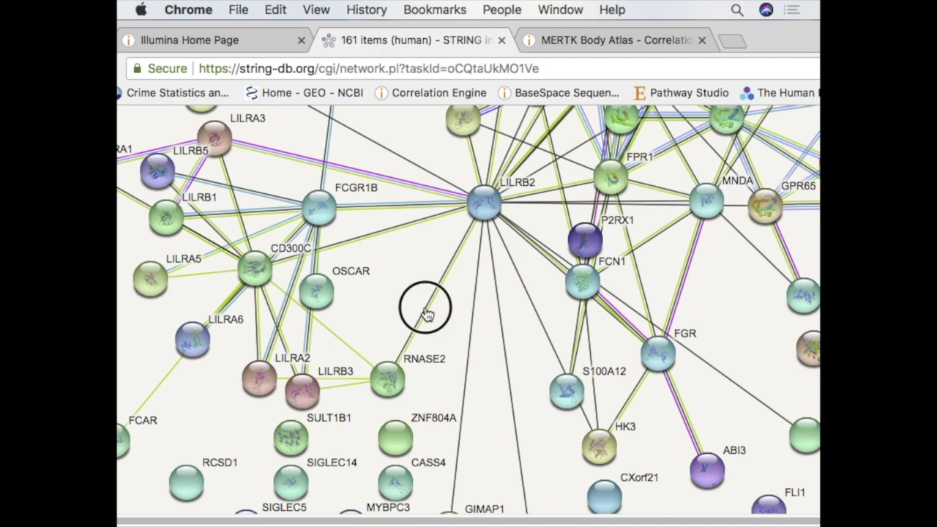
pyautogui.scroll(-3, 718, 262)
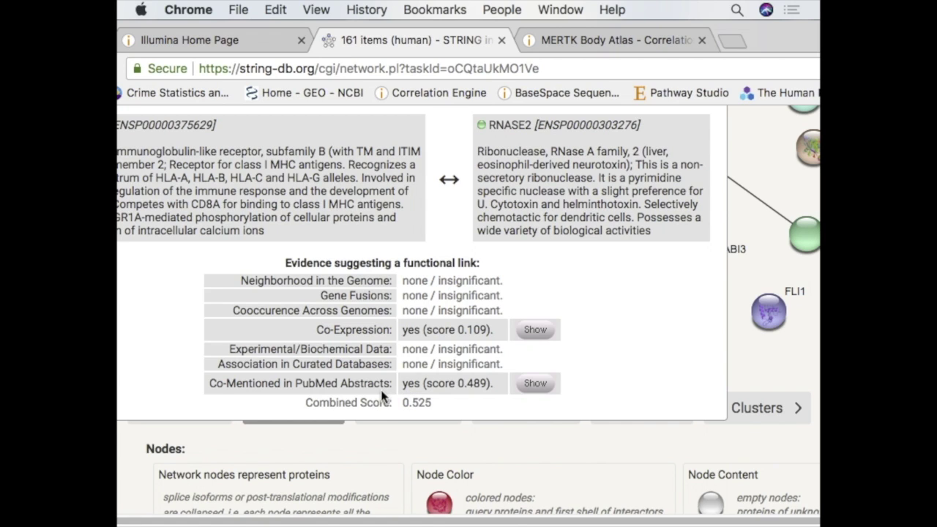
pyautogui.scroll(2, 673, 303)
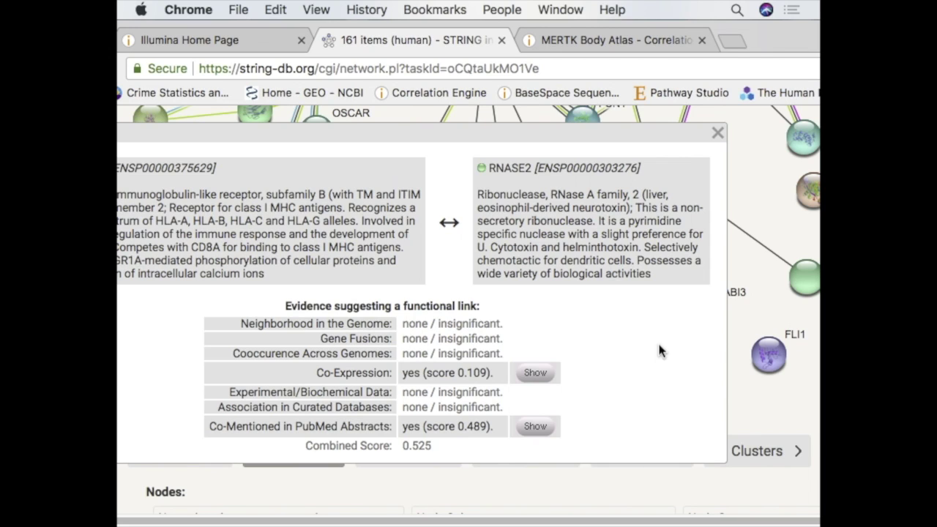
pyautogui.click(717, 132)
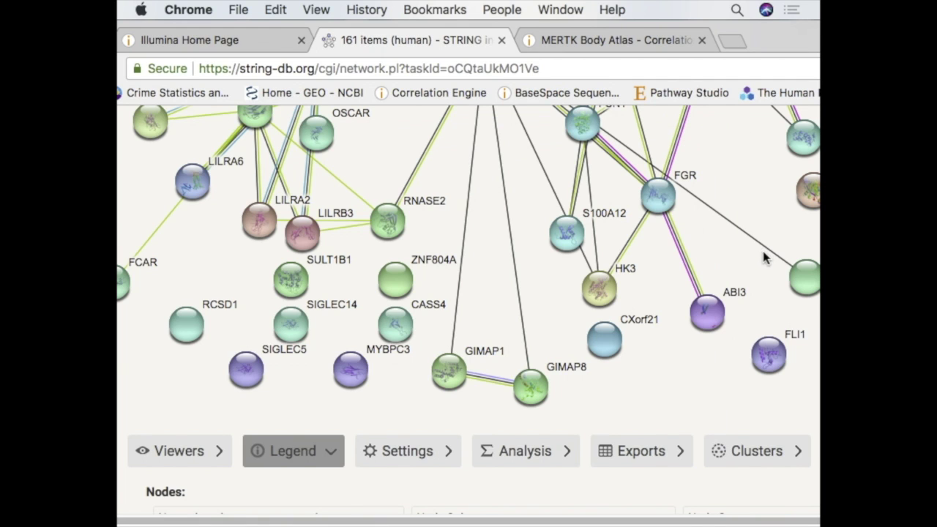
pyautogui.scroll(-3, 763, 252)
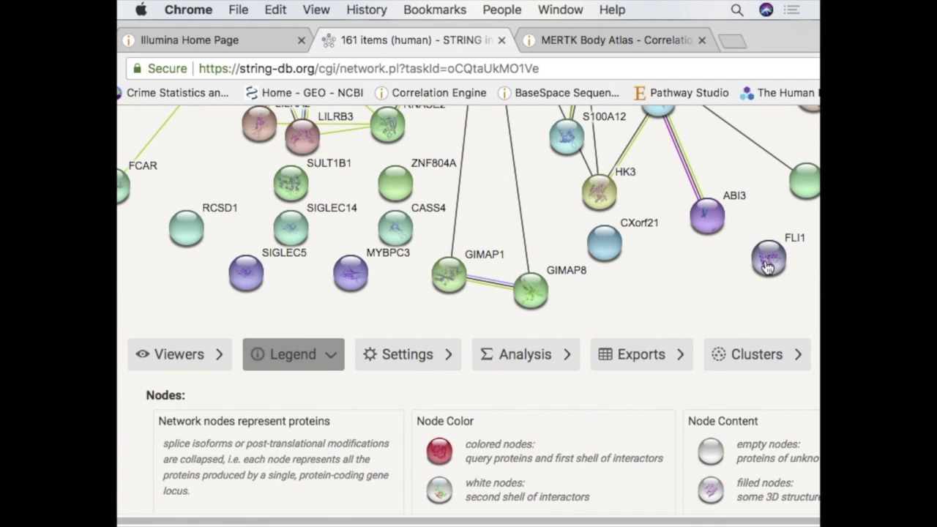
pyautogui.scroll(10, 725, 254)
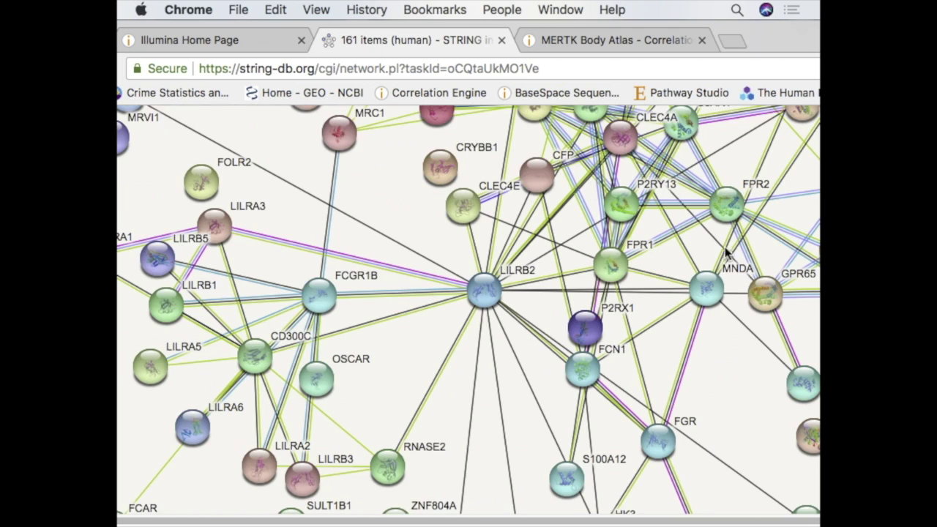
pyautogui.scroll(-1, 728, 252)
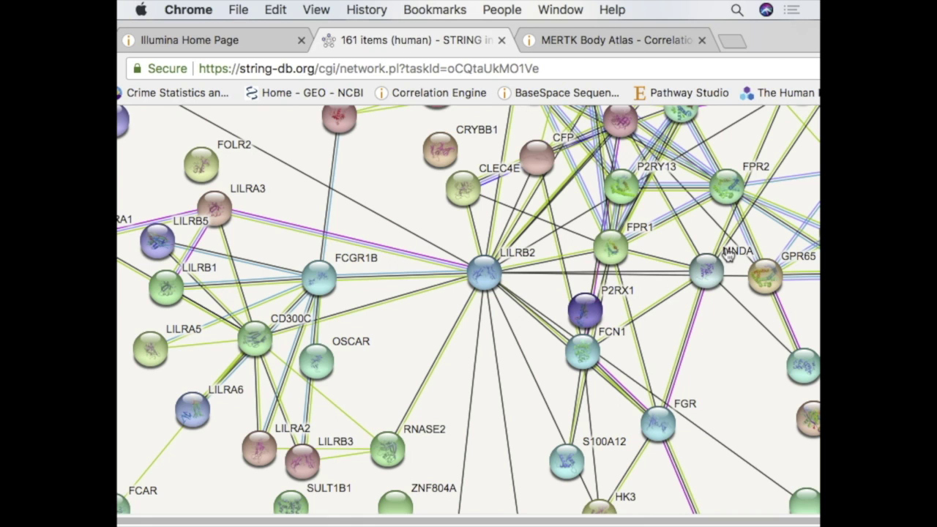
pyautogui.scroll(-15, 731, 249)
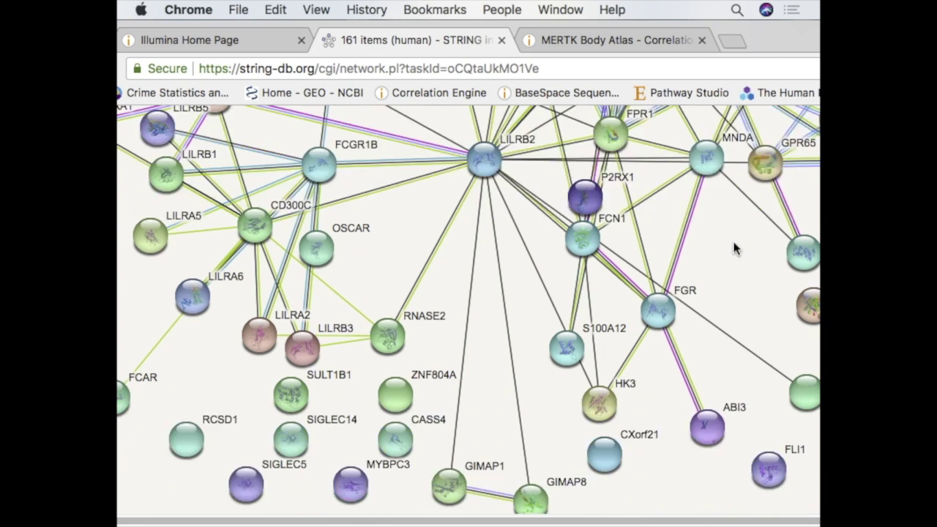
pyautogui.scroll(8, 732, 242)
pyautogui.scroll(3, 732, 248)
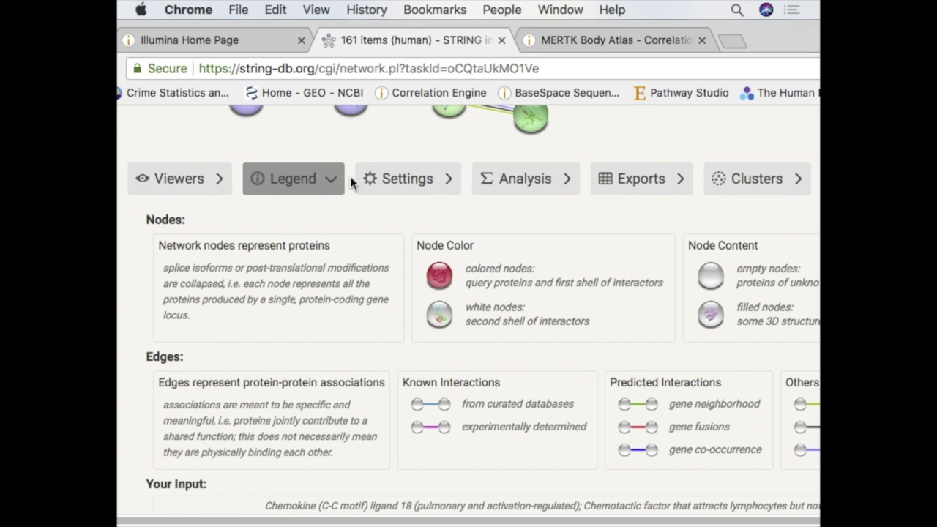
# Step: Make edges show molecular action, keeping the medium confidence (0.400) minimum score
pyautogui.click(411, 181)
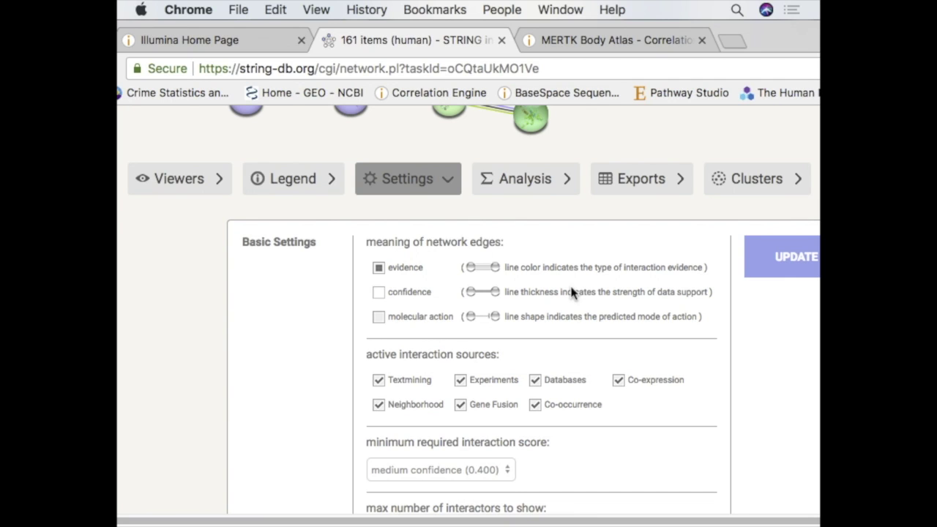
pyautogui.scroll(-1, 573, 293)
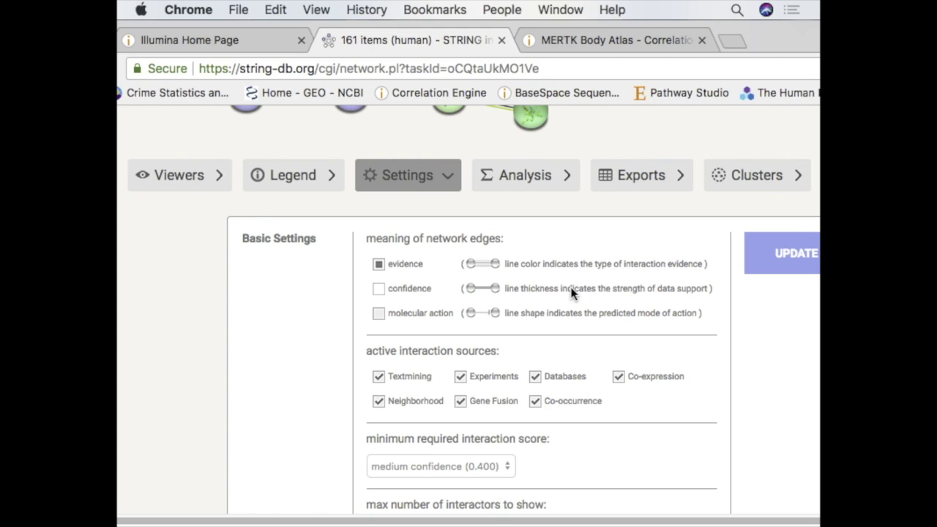
pyautogui.scroll(-1, 544, 283)
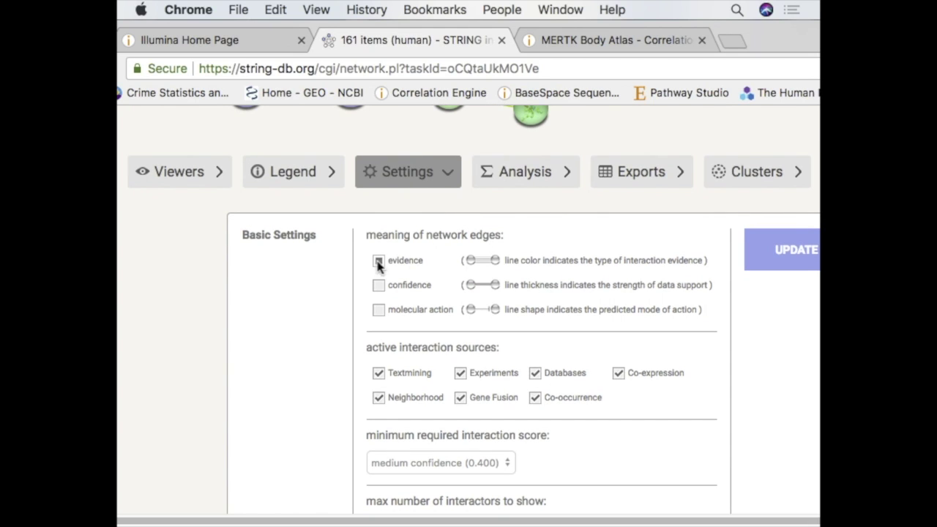
pyautogui.click(378, 310)
pyautogui.scroll(-5, 636, 220)
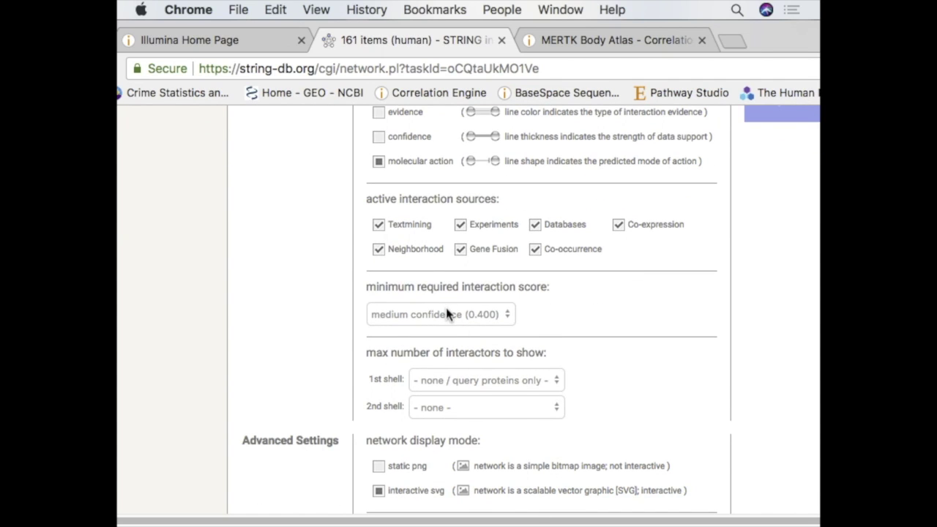
pyautogui.click(507, 316)
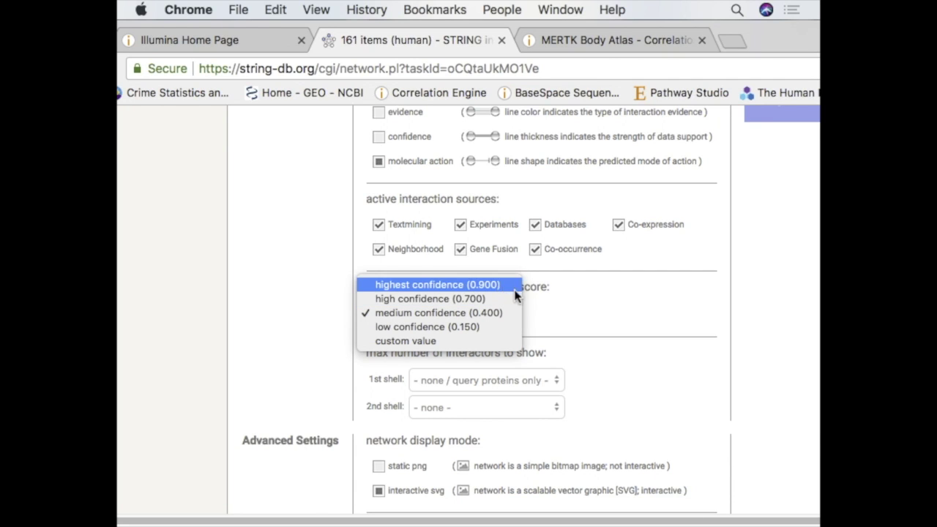
pyautogui.click(770, 349)
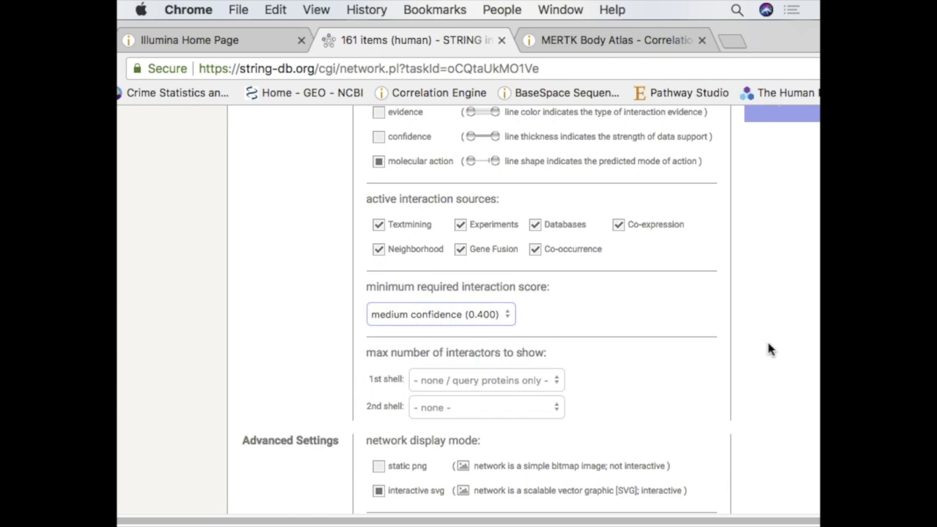
# Step: Hide disconnected nodes and update the network
pyautogui.scroll(-5, 666, 415)
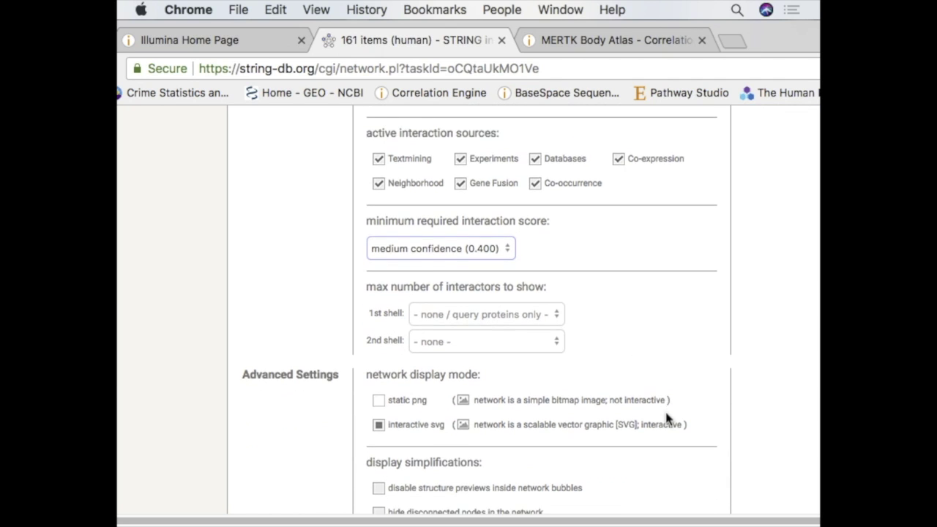
pyautogui.scroll(-3, 666, 417)
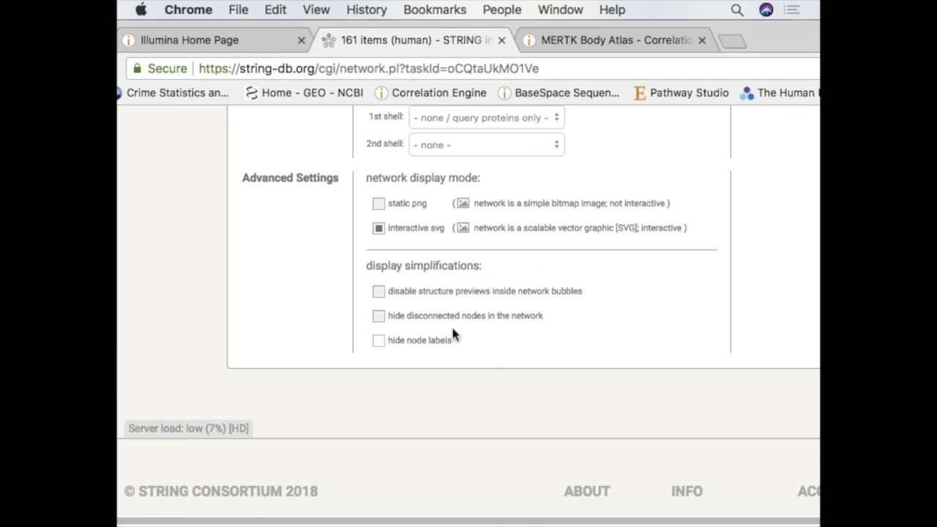
pyautogui.click(378, 317)
pyautogui.scroll(10, 715, 410)
pyautogui.click(794, 364)
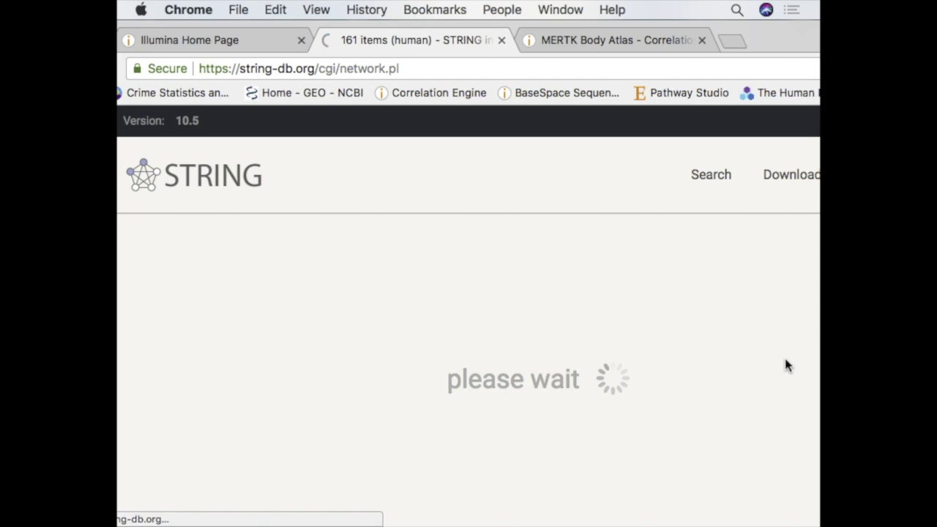
# Step: Run Analysis for network stats: 161 nodes, 203 edges vs 31 expected, p-value below 1.0e-16
pyautogui.scroll(-5, 784, 360)
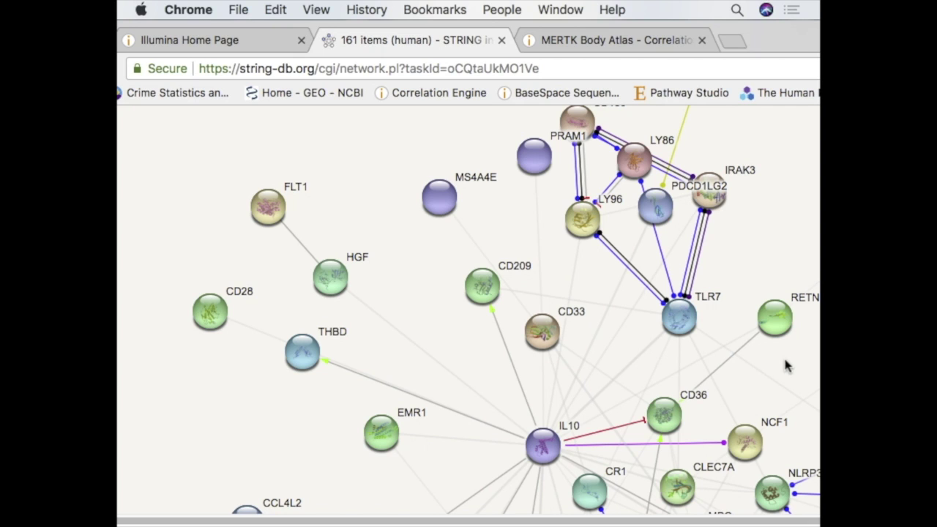
pyautogui.scroll(-2, 769, 350)
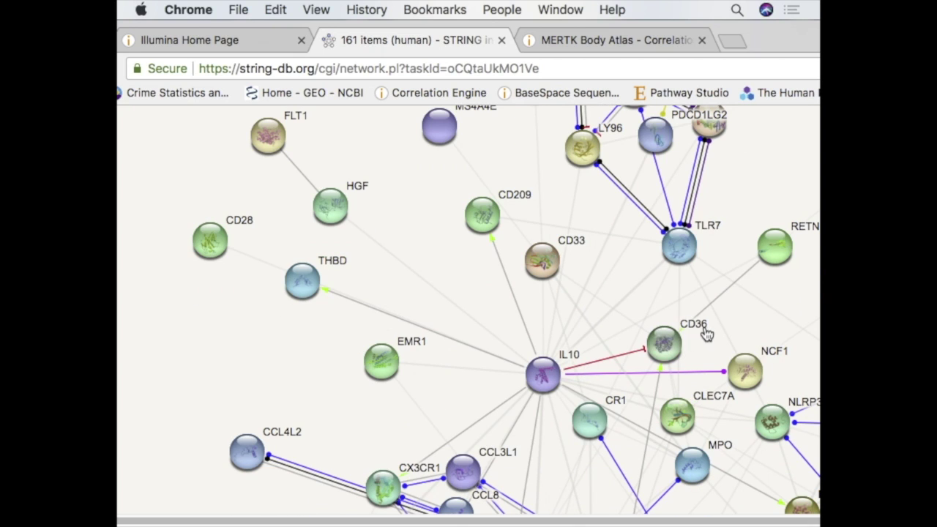
pyautogui.scroll(-2, 751, 374)
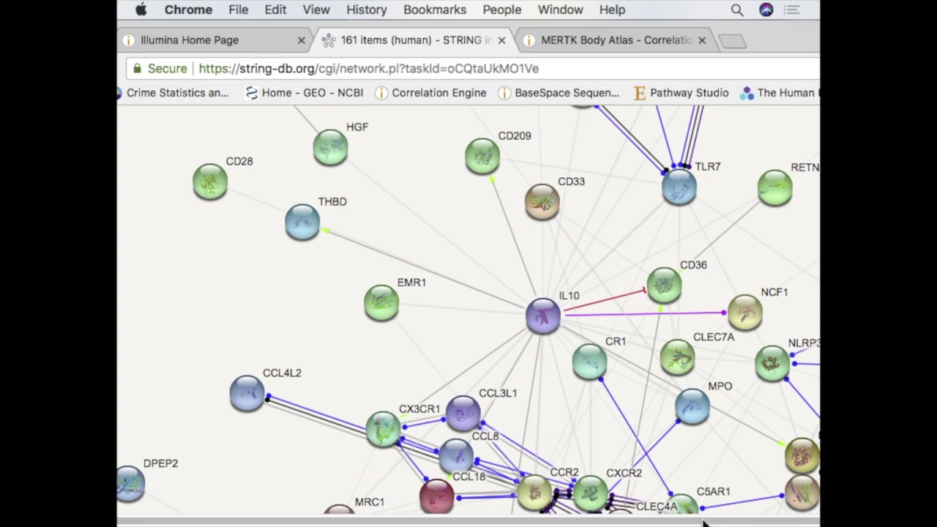
pyautogui.scroll(-2, 706, 505)
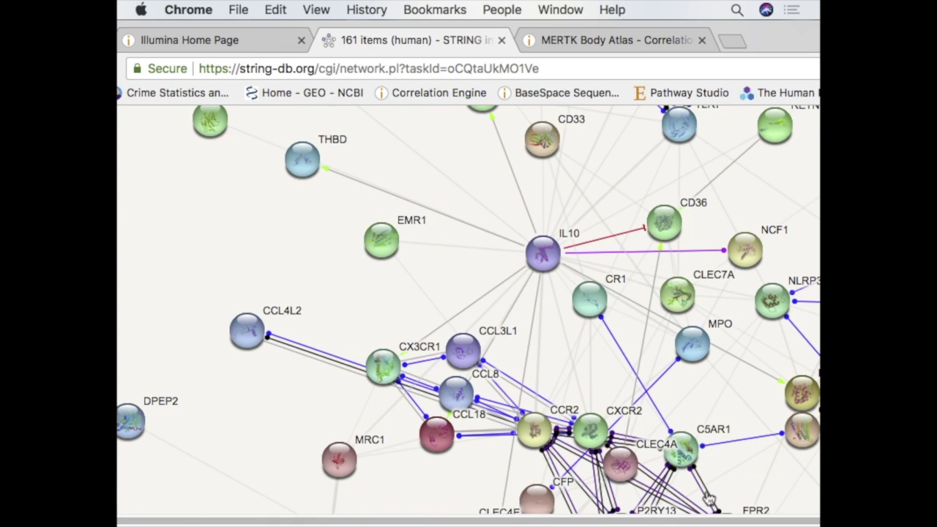
pyautogui.scroll(-1, 679, 442)
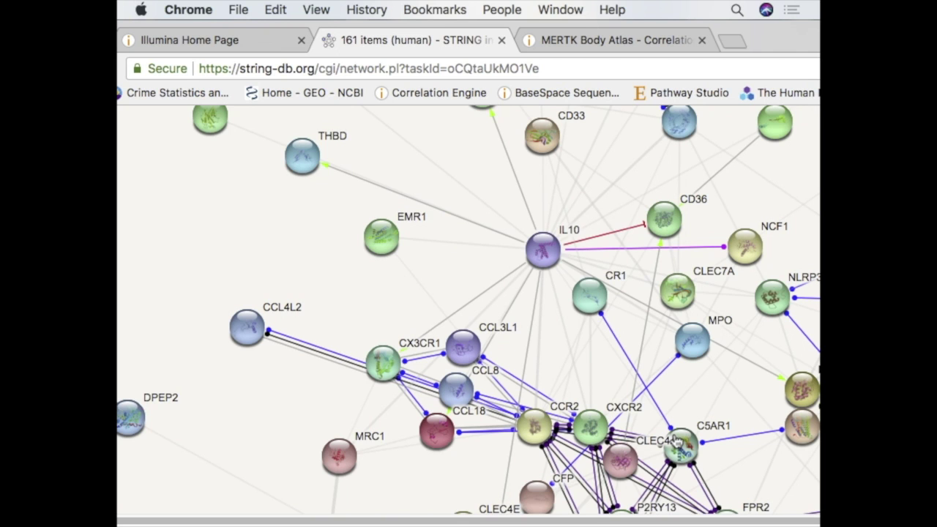
pyautogui.scroll(-8, 677, 441)
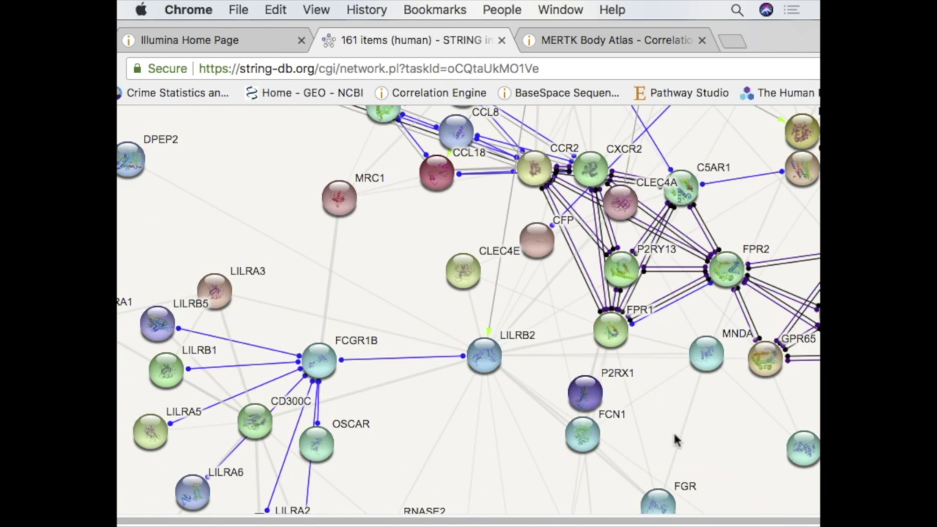
pyautogui.scroll(-9, 675, 439)
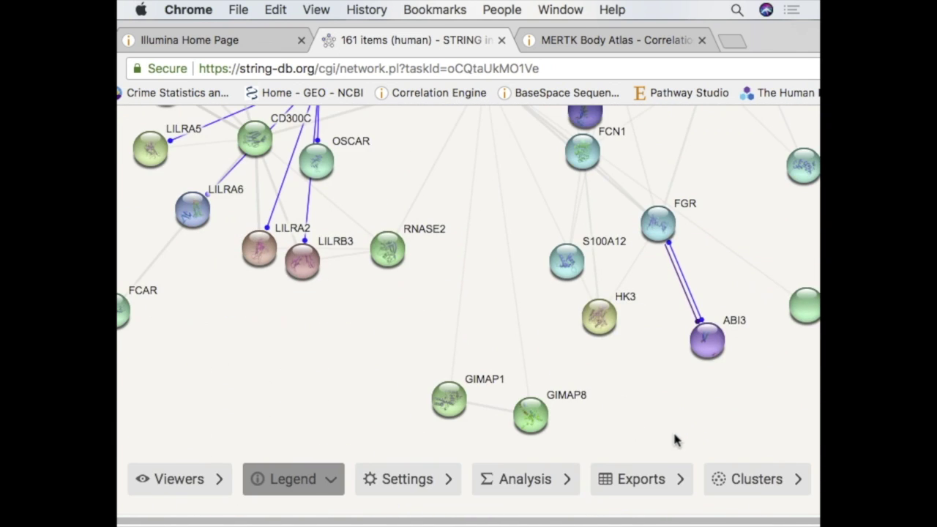
pyautogui.scroll(10, 674, 439)
pyautogui.moveTo(322, 402); pyautogui.dragTo(310, 388)
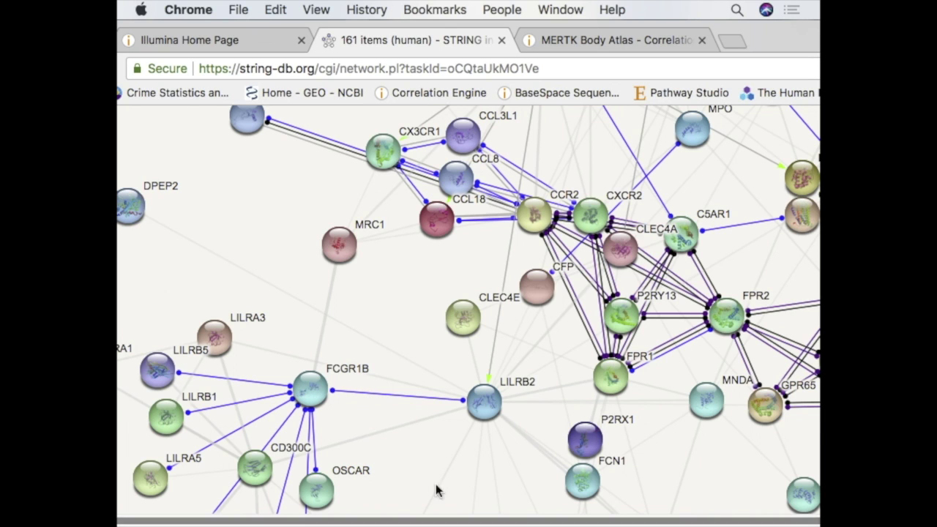
pyautogui.scroll(-3, 531, 329)
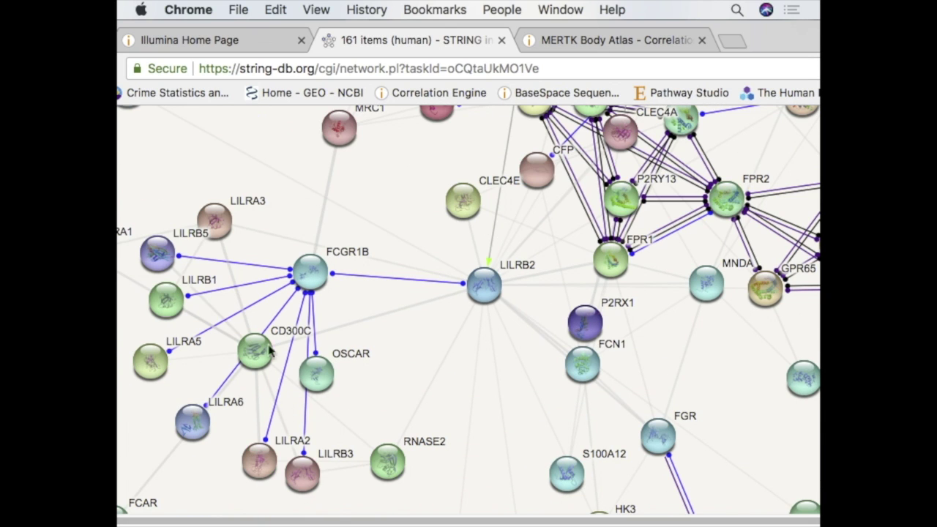
pyautogui.scroll(-3, 495, 380)
pyautogui.scroll(-1, 695, 402)
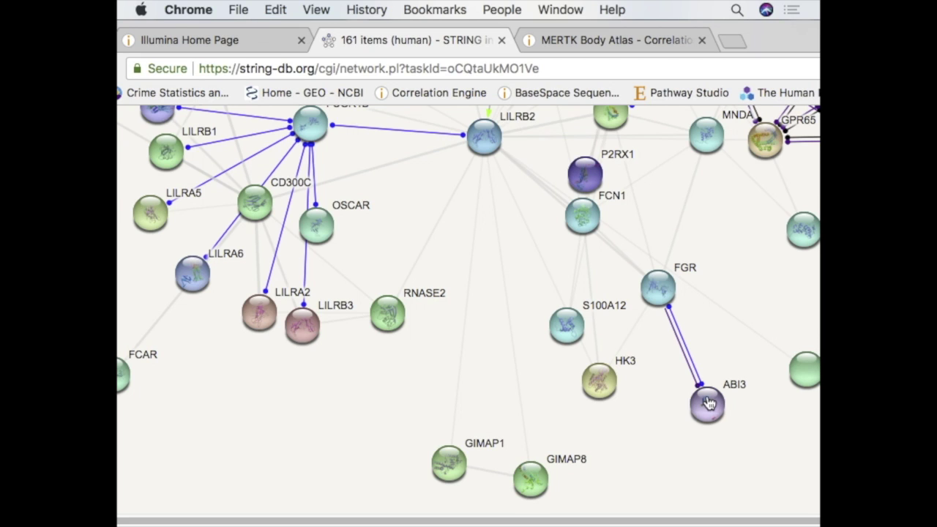
pyautogui.scroll(-1, 706, 402)
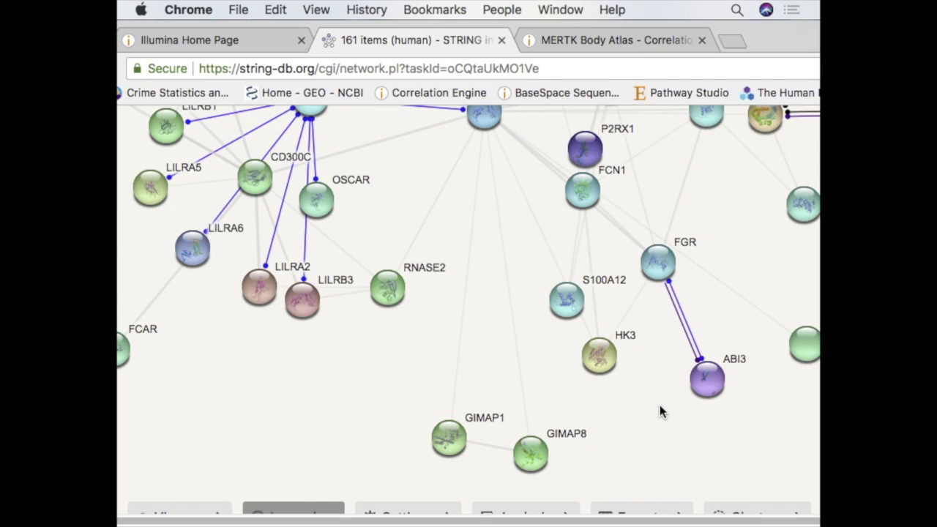
pyautogui.scroll(-1, 659, 412)
pyautogui.scroll(-5, 659, 406)
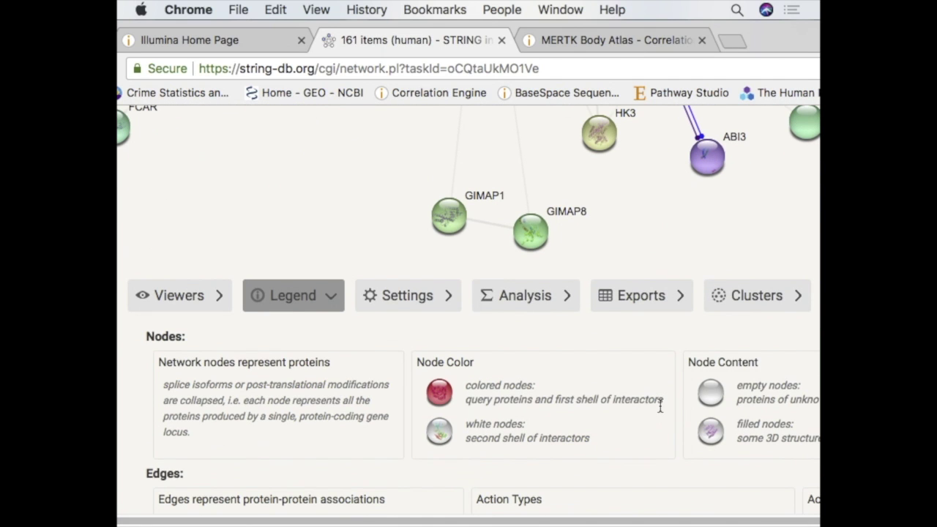
pyautogui.click(525, 302)
pyautogui.scroll(-1, 591, 354)
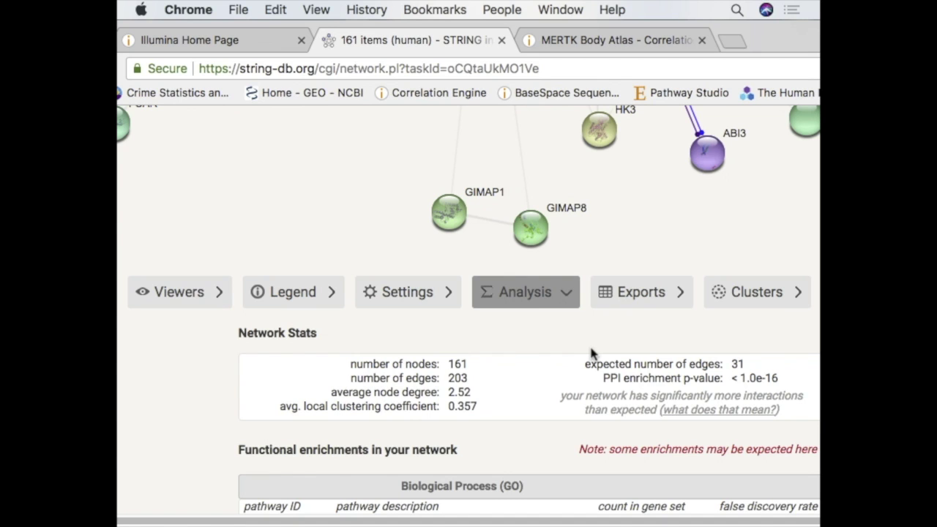
pyautogui.scroll(-2, 622, 330)
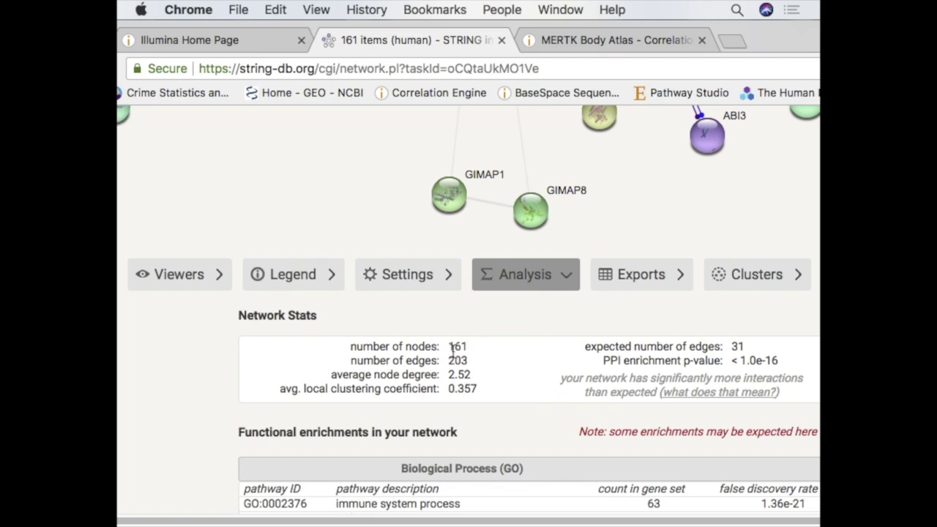
pyautogui.scroll(-1, 455, 349)
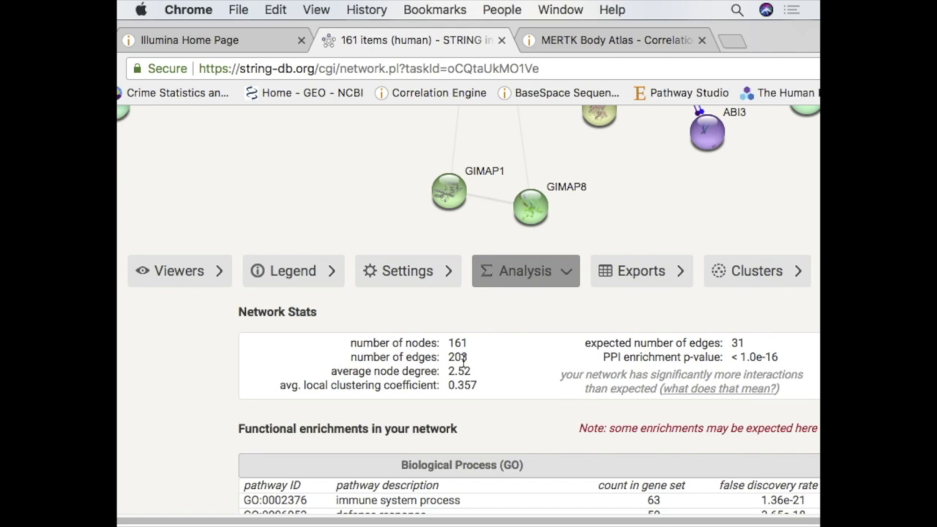
pyautogui.scroll(-1, 483, 366)
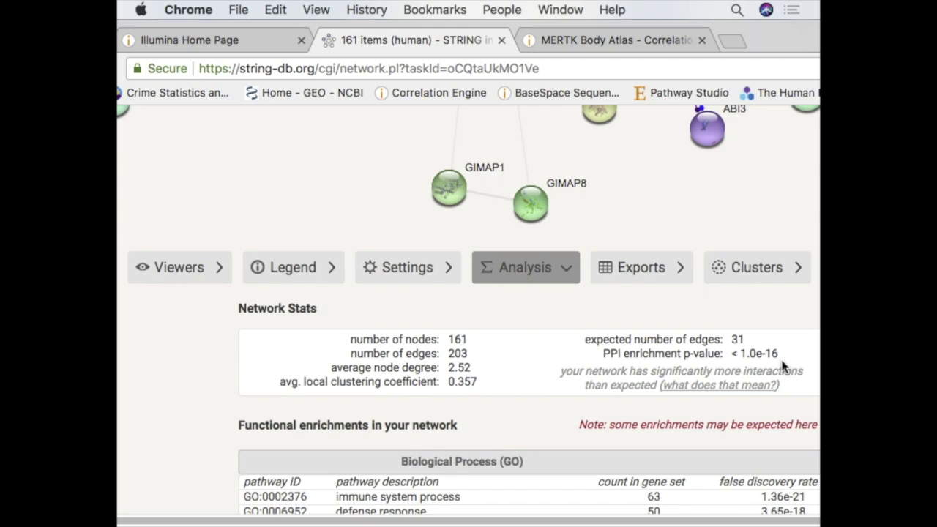
# Step: Nudge the IL10 node up-left, then back rightward, and return to the enrichment tables
pyautogui.scroll(10, 776, 370)
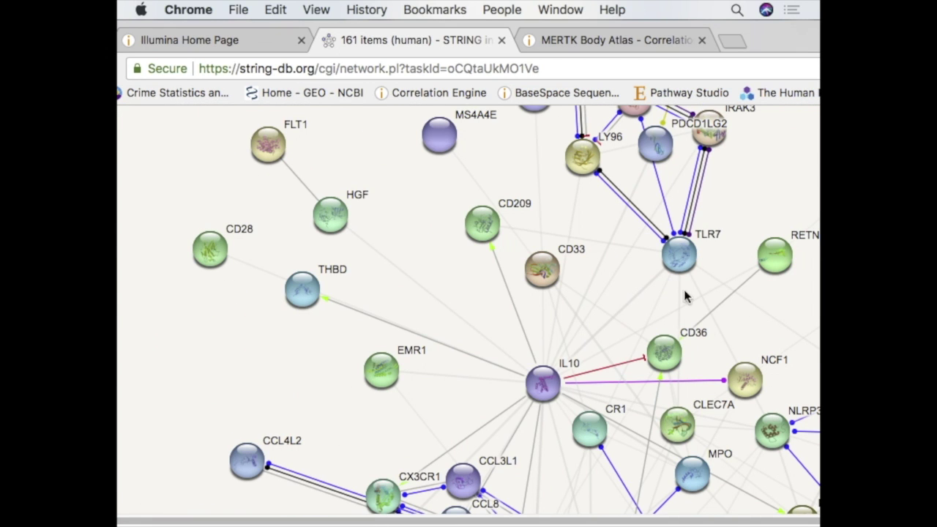
pyautogui.moveTo(543, 379)
pyautogui.mouseDown()
pyautogui.moveTo(556, 374)
pyautogui.moveTo(518, 328)
pyautogui.moveTo(521, 360)
pyautogui.moveTo(533, 365)
pyautogui.mouseUp()
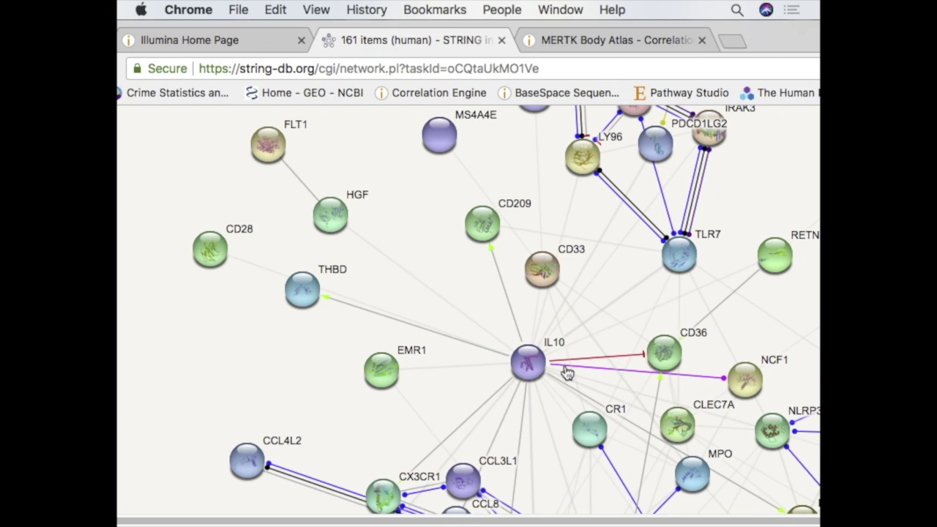
pyautogui.moveTo(529, 358); pyautogui.dragTo(569, 354)
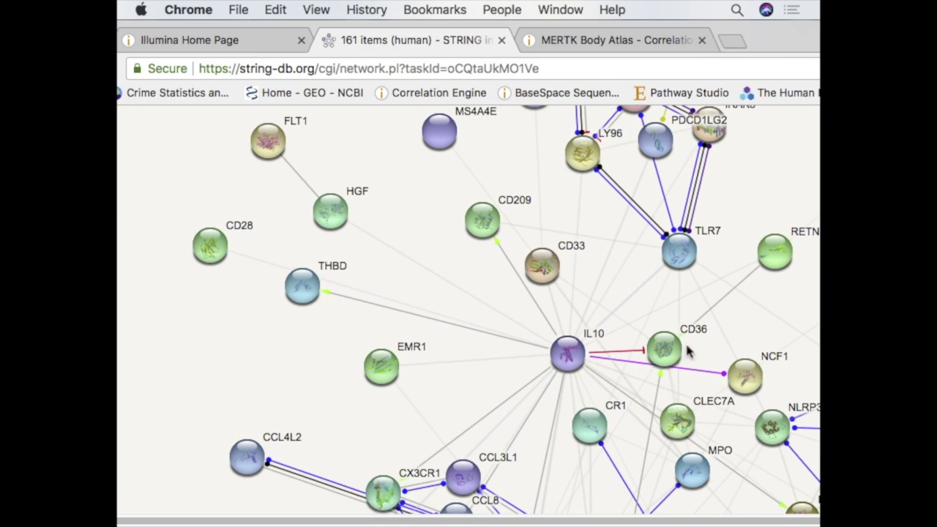
pyautogui.scroll(-10, 702, 344)
pyautogui.scroll(1, 732, 315)
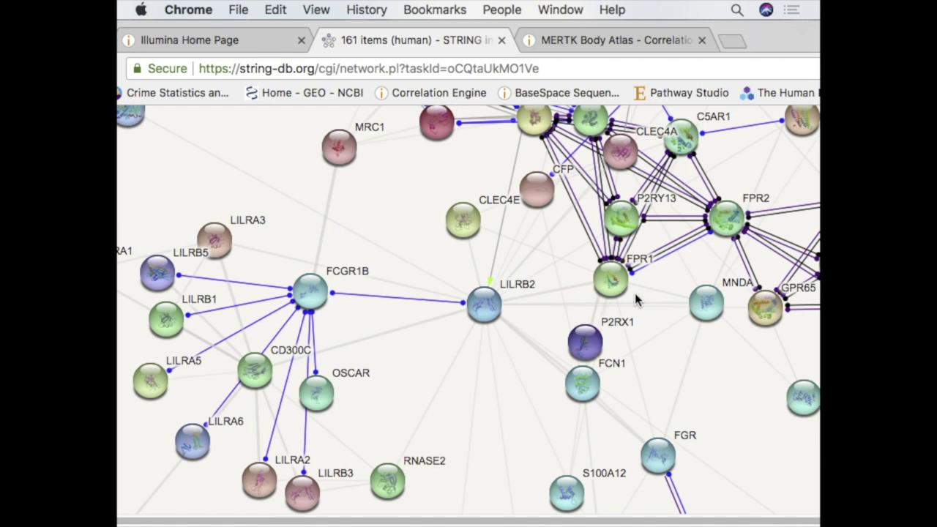
pyautogui.scroll(-10, 589, 227)
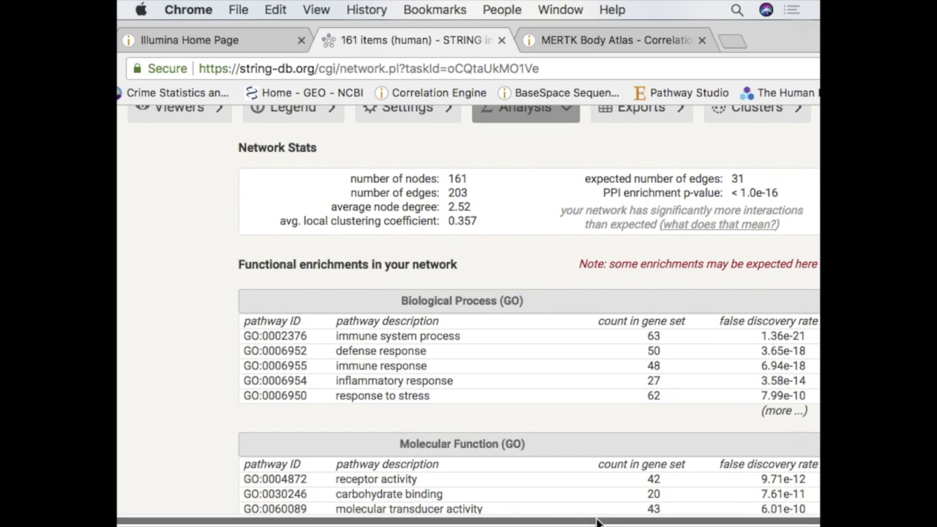
# Step: Expand the Biological Process table to all terms and colour the immune system process genes
pyautogui.moveTo(600, 520); pyautogui.dragTo(680, 518)
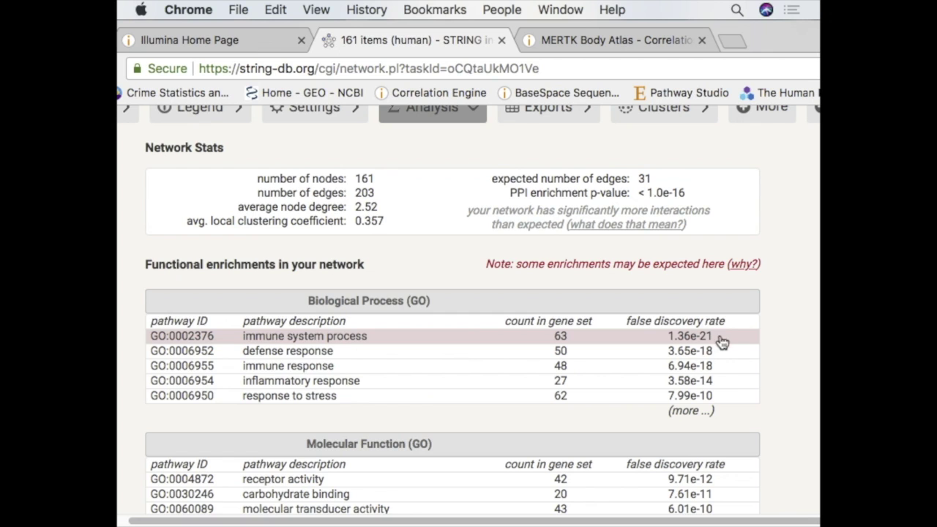
pyautogui.click(691, 414)
pyautogui.moveTo(688, 518); pyautogui.dragTo(715, 517)
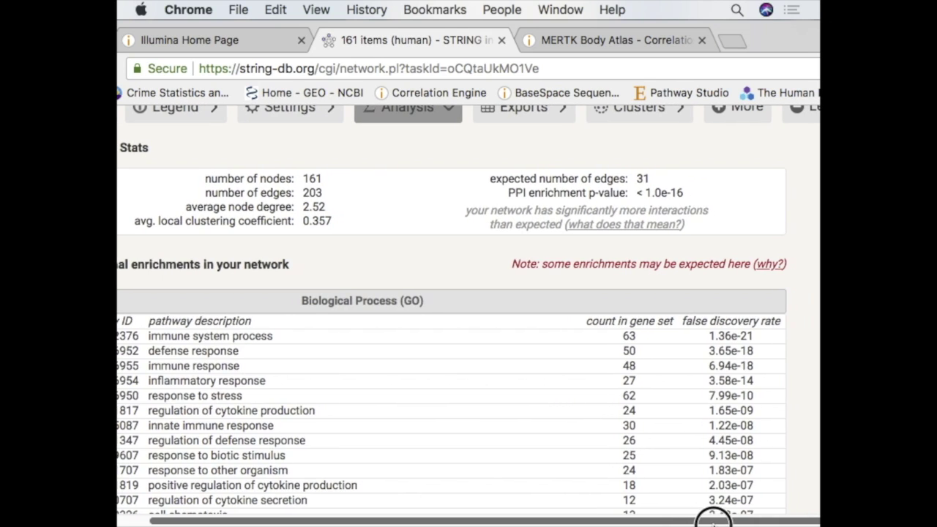
pyautogui.click(600, 339)
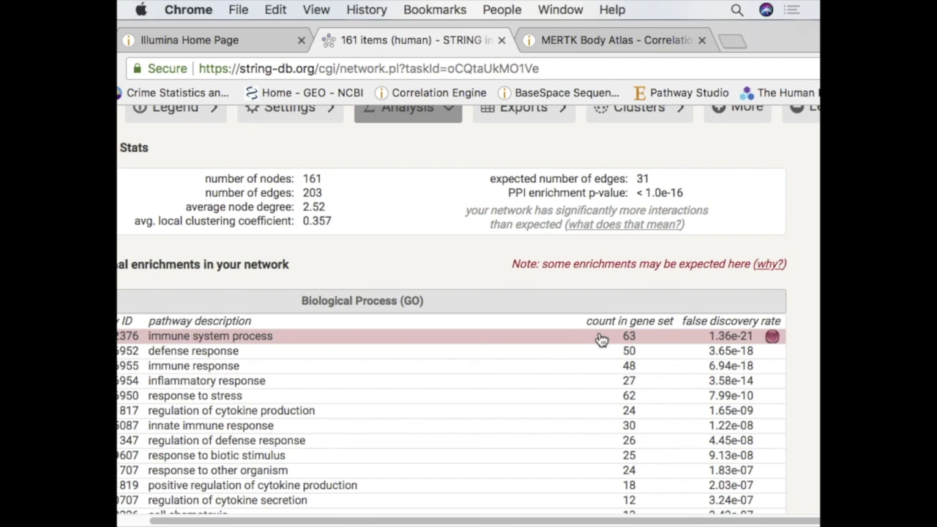
# Step: Colour the innate immune response and cell adhesion genes in the network
pyautogui.scroll(-1, 600, 339)
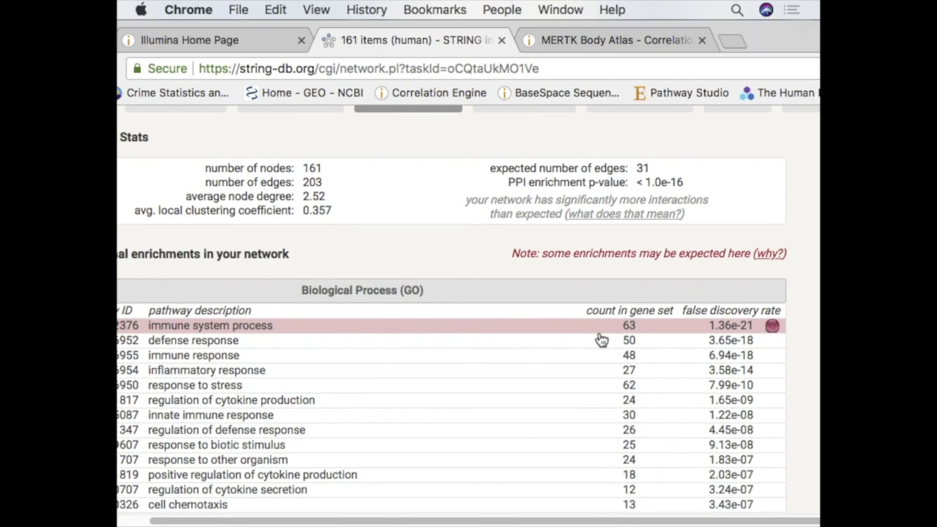
pyautogui.scroll(-2, 600, 339)
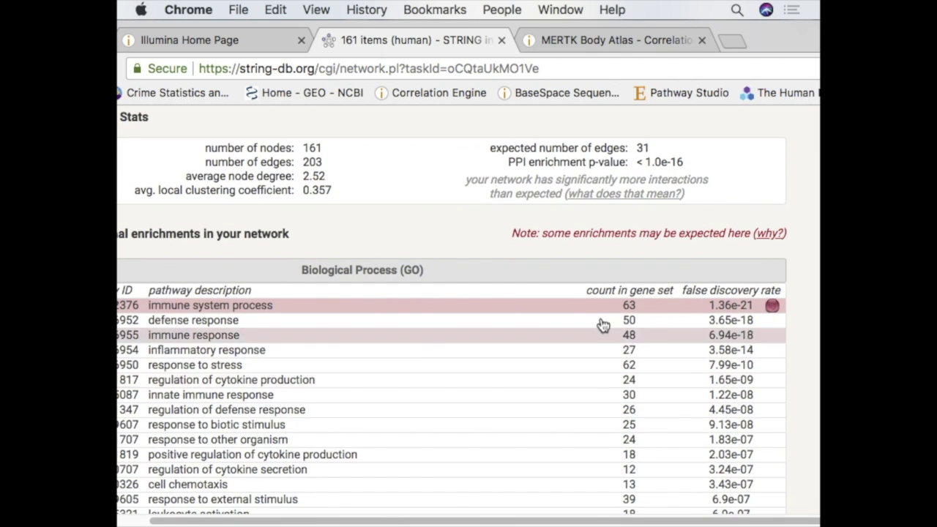
pyautogui.click(612, 400)
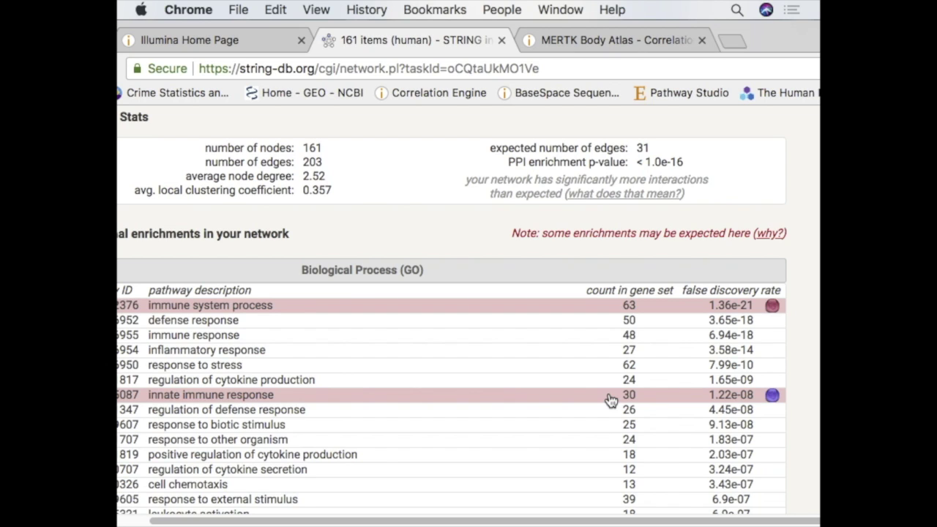
pyautogui.scroll(-3, 563, 374)
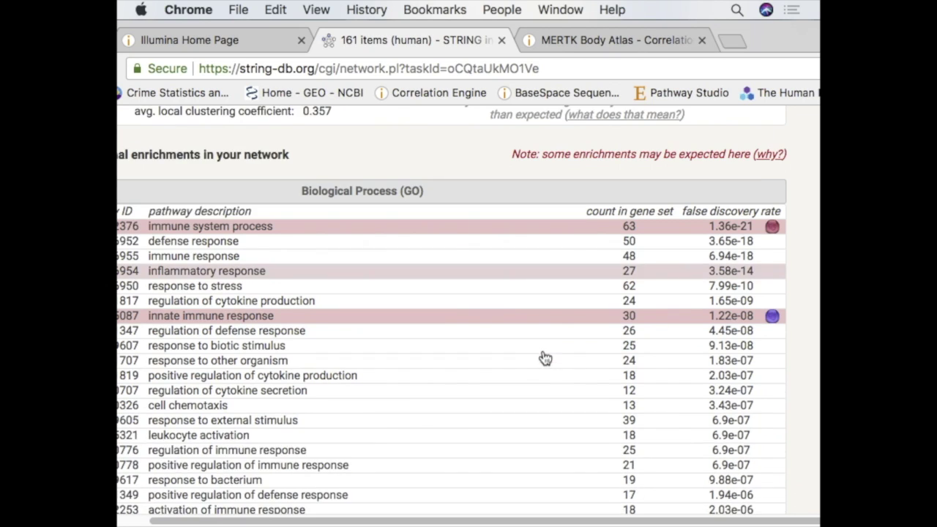
pyautogui.scroll(-1, 420, 330)
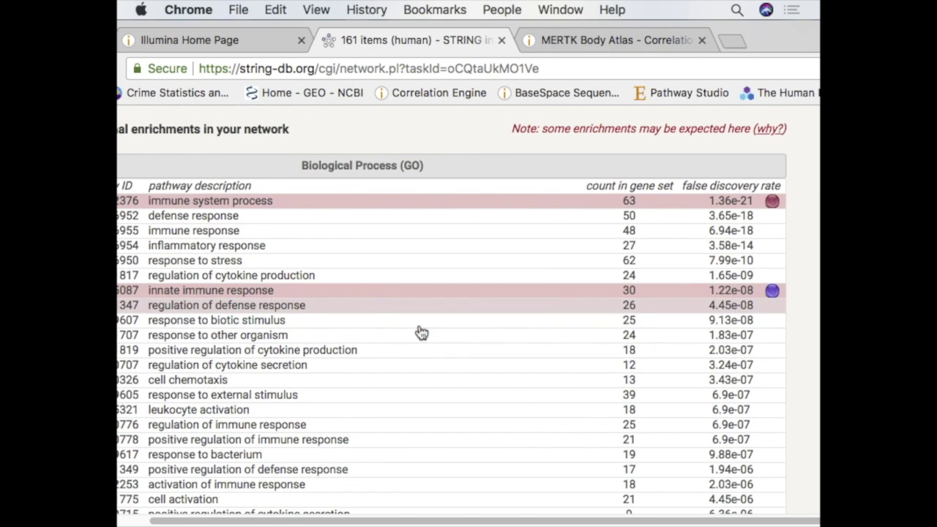
pyautogui.scroll(-4, 495, 397)
pyautogui.scroll(-2, 498, 398)
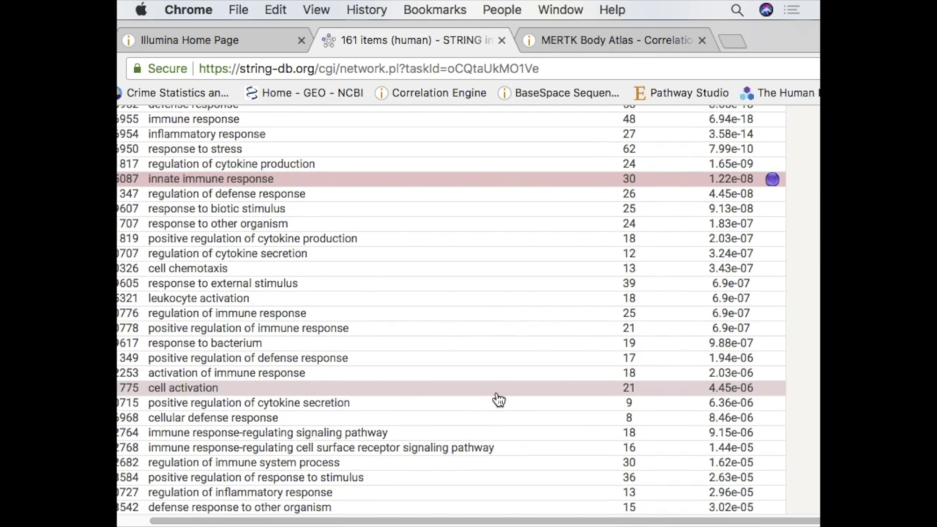
pyautogui.scroll(-3, 498, 399)
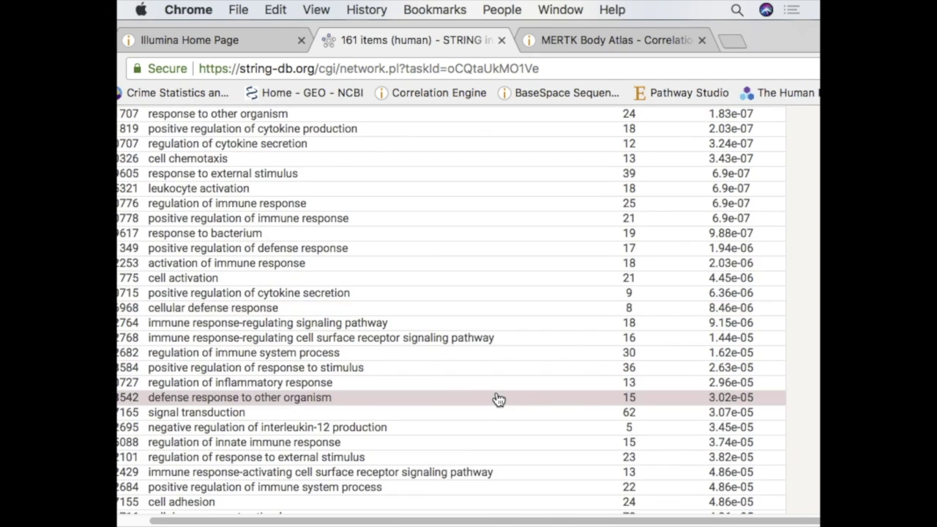
pyautogui.scroll(-1, 498, 399)
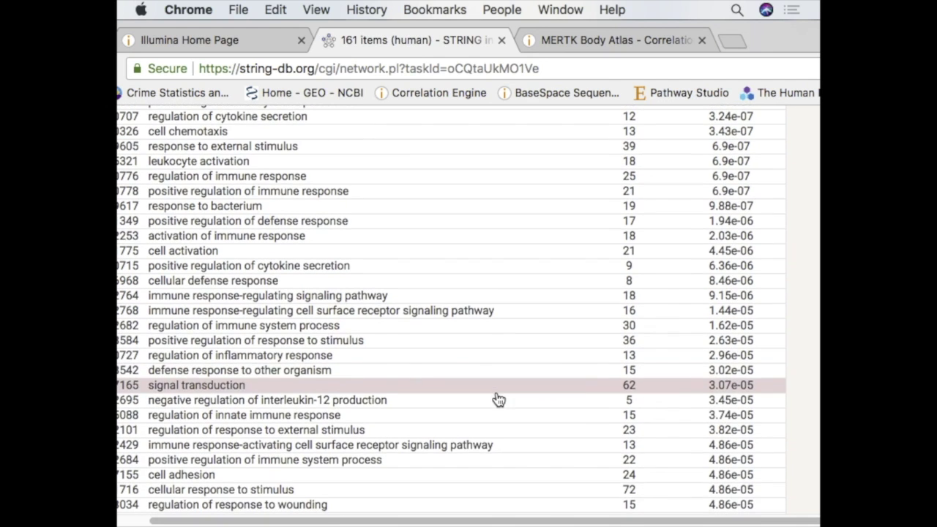
pyautogui.click(488, 481)
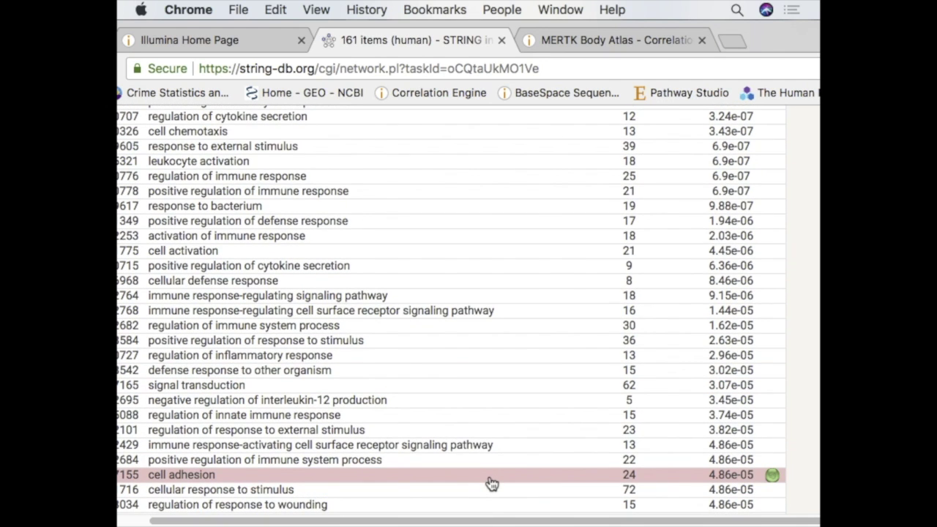
# Step: Colour the 42 receptor activity molecular-function genes in the network
pyautogui.scroll(-6, 490, 482)
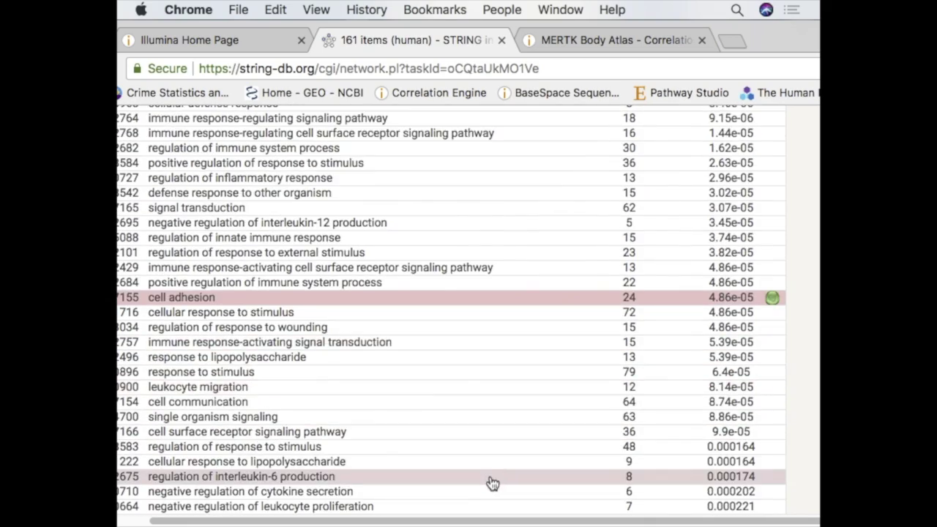
pyautogui.scroll(-20, 492, 483)
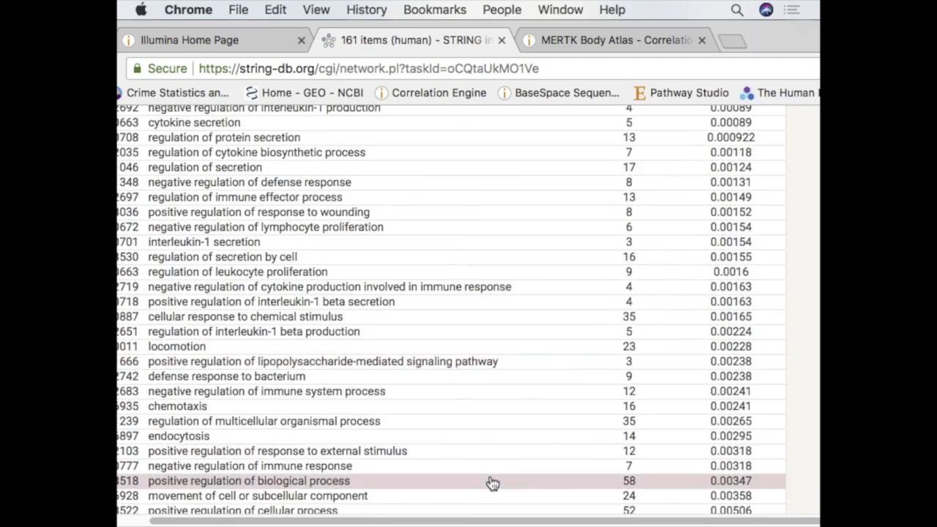
pyautogui.scroll(-20, 492, 483)
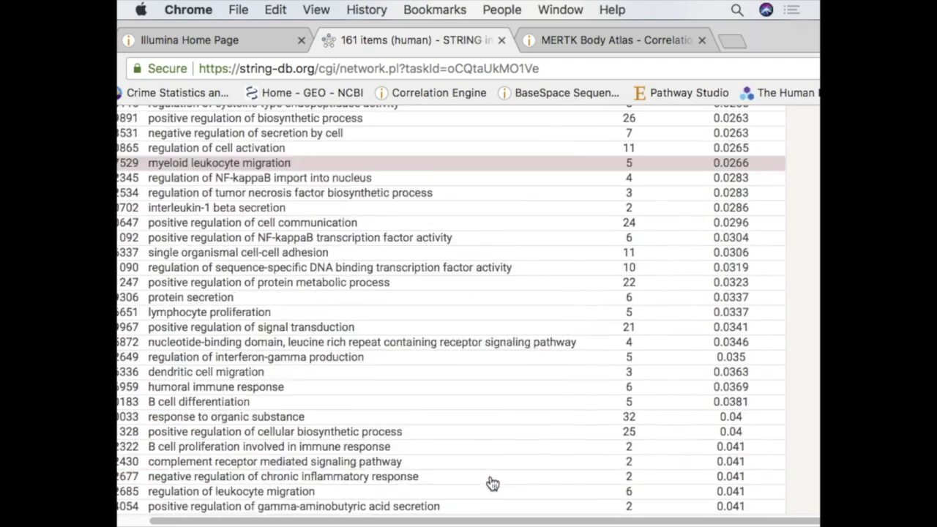
pyautogui.scroll(-17, 491, 483)
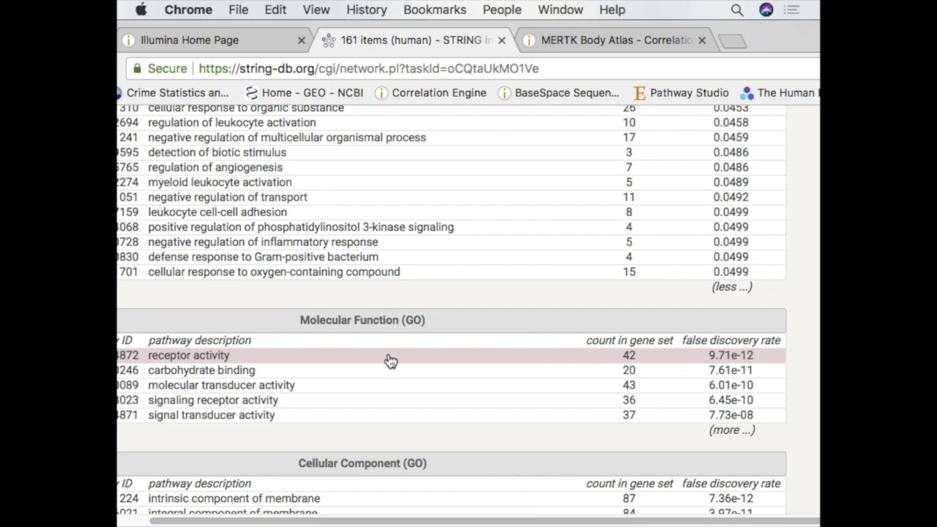
pyautogui.click(390, 361)
# Step: Colour the 87 intrinsic component of membrane genes and scroll back up to the network
pyautogui.scroll(-2, 393, 359)
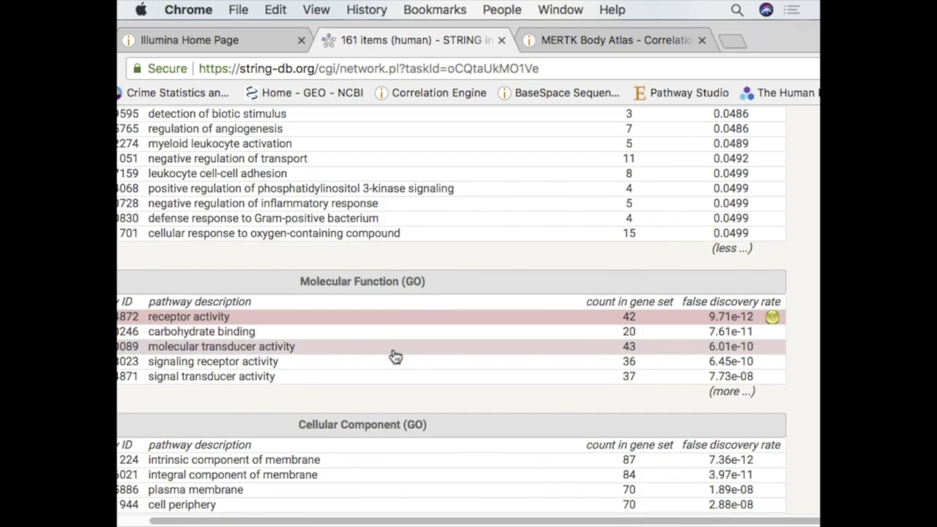
pyautogui.scroll(-4, 395, 356)
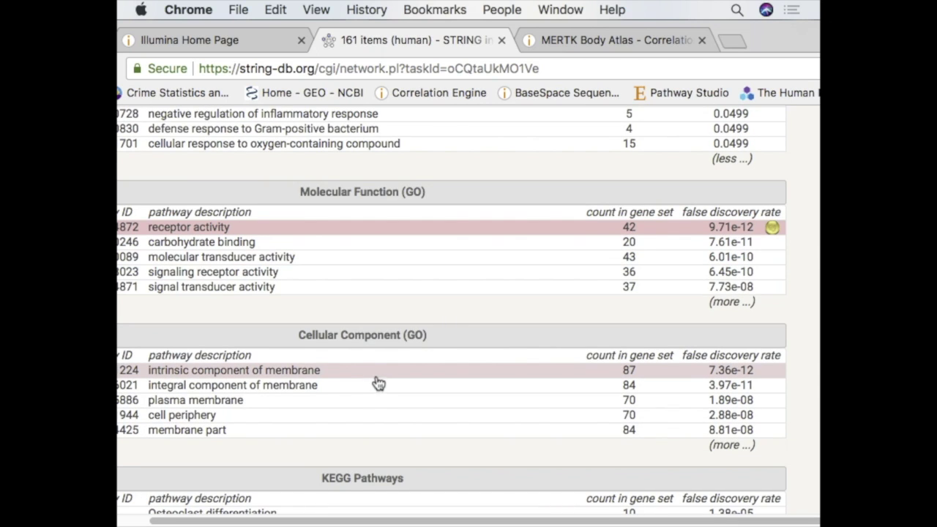
pyautogui.click(647, 375)
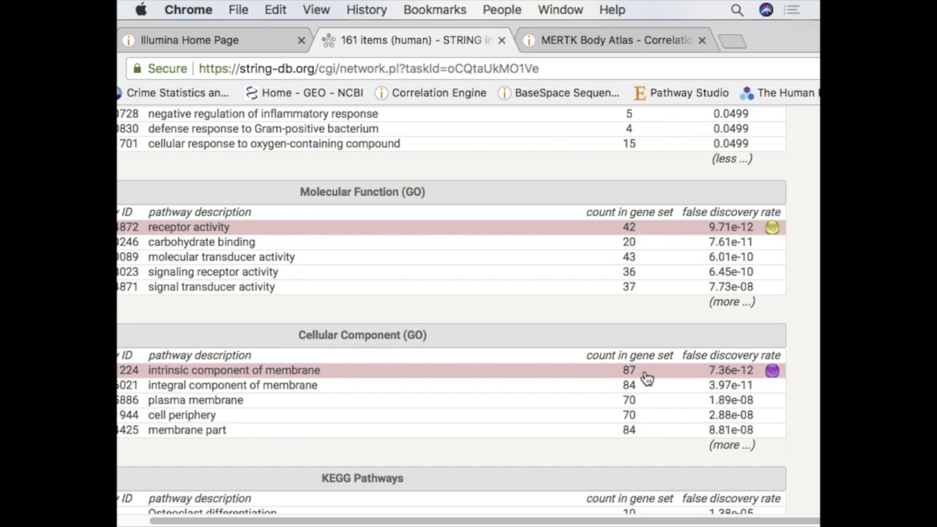
pyautogui.scroll(-3, 664, 355)
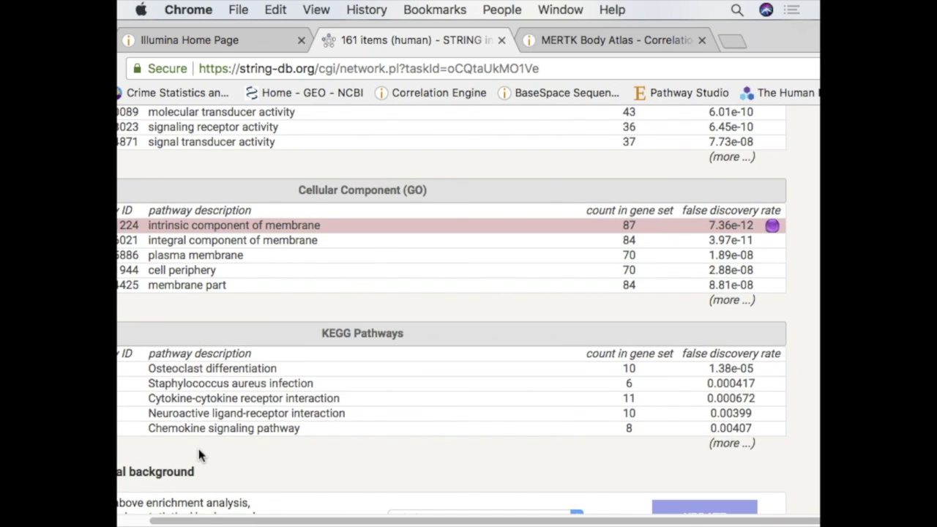
pyautogui.scroll(4, 562, 416)
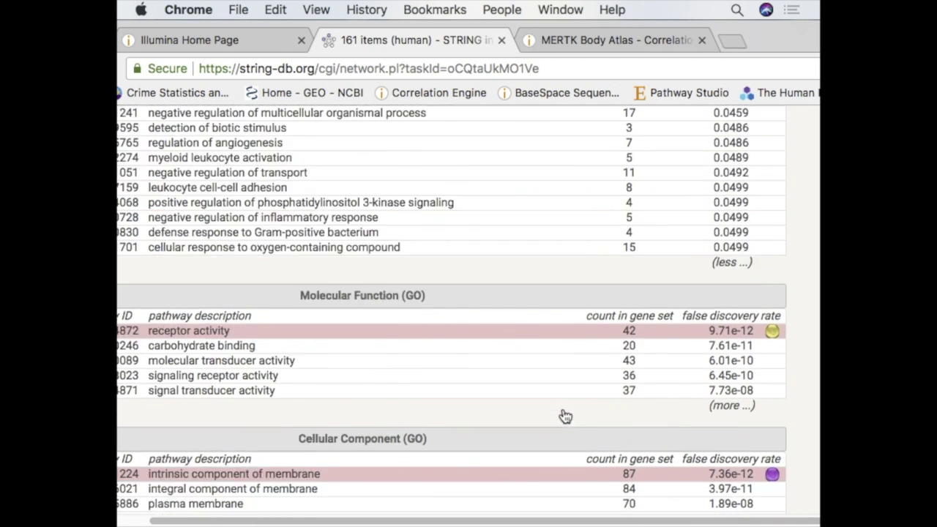
pyautogui.scroll(20, 565, 416)
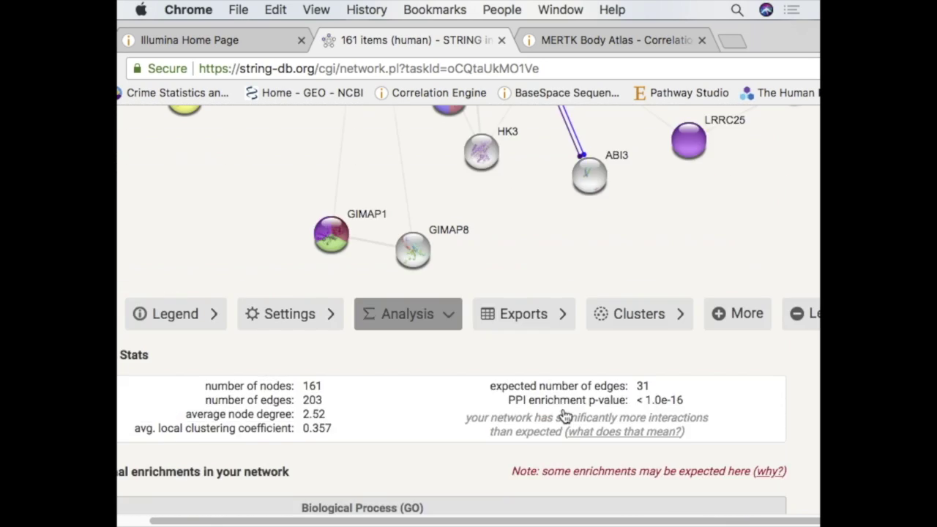
pyautogui.scroll(15, 565, 415)
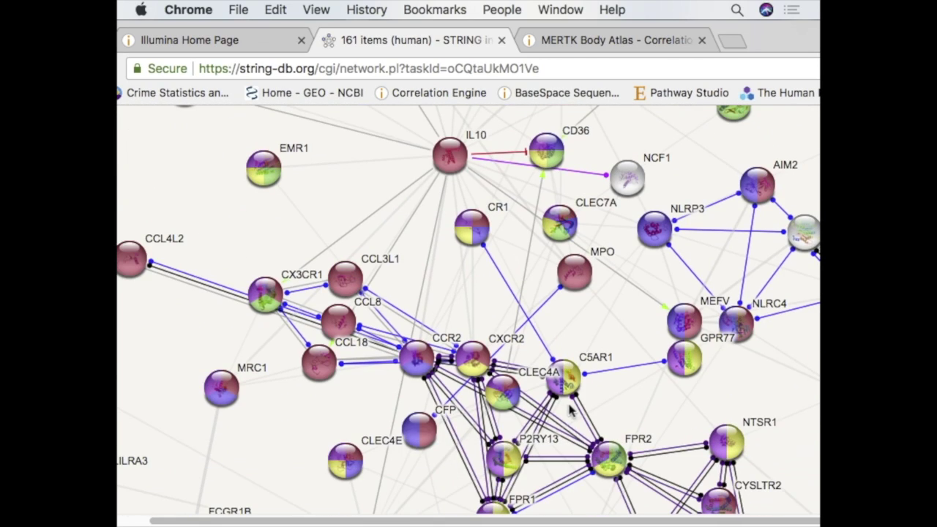
# Step: Move CCL3L1 up-right away from CCL8, and nudge LILRB2 and FCGR1B slightly
pyautogui.click(351, 322)
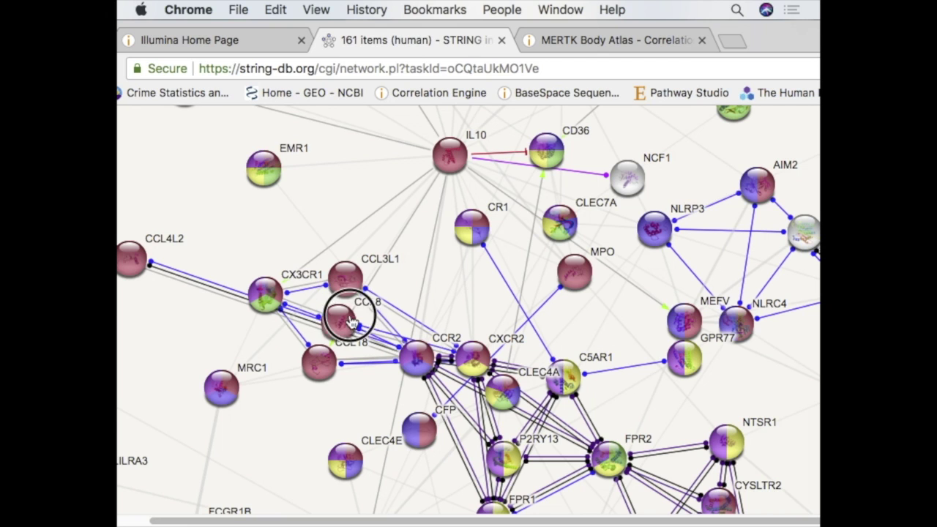
pyautogui.moveTo(345, 277); pyautogui.dragTo(379, 265)
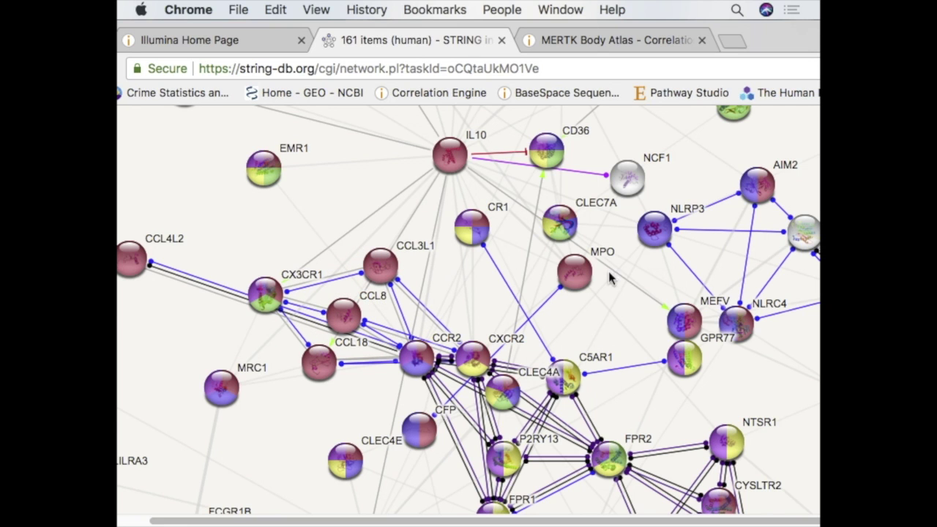
pyautogui.scroll(-3, 610, 277)
pyautogui.scroll(-1, 654, 301)
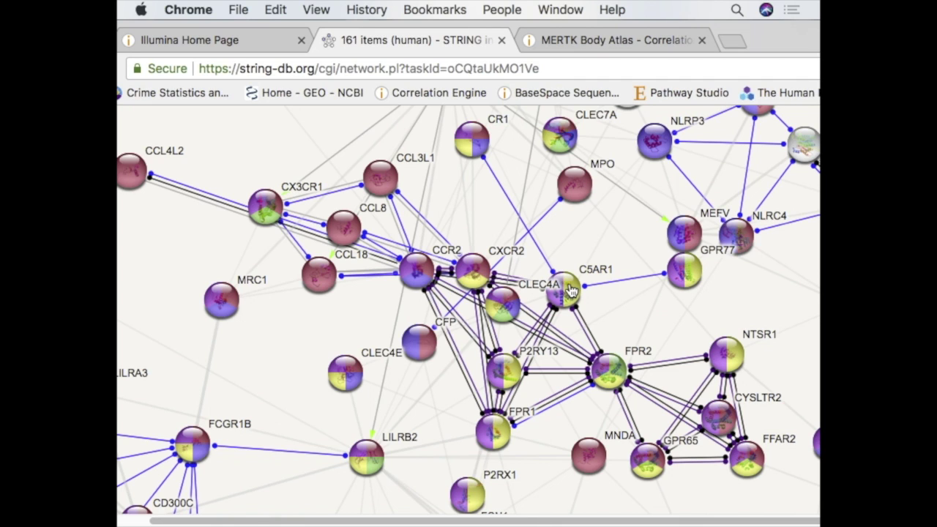
pyautogui.scroll(-4, 615, 259)
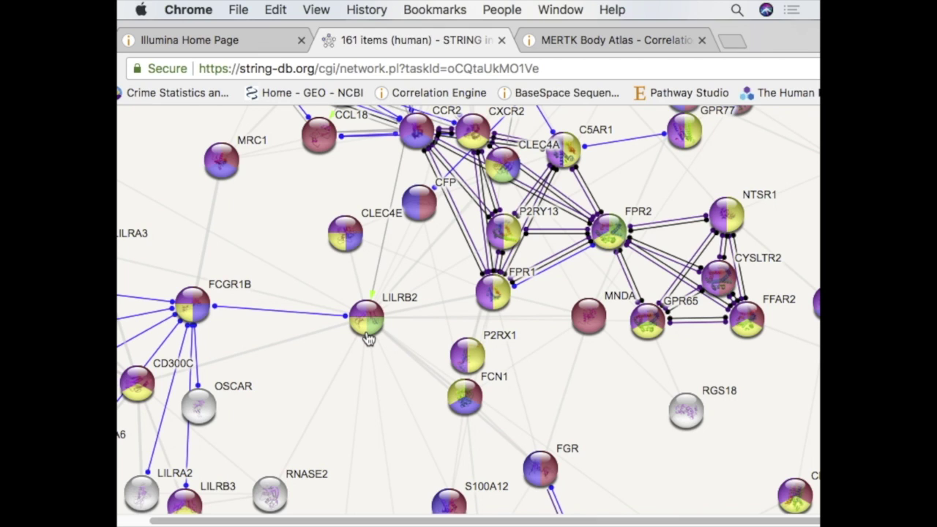
pyautogui.moveTo(368, 338); pyautogui.dragTo(380, 347)
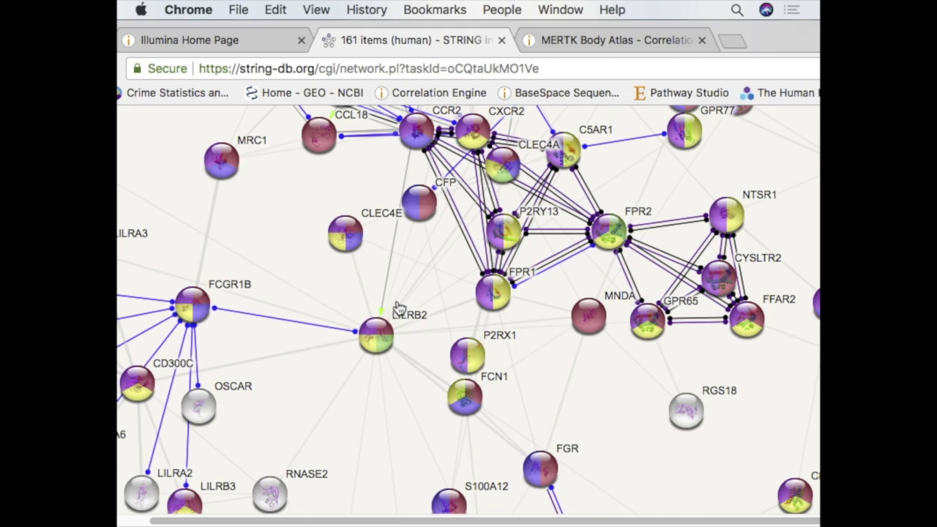
pyautogui.moveTo(373, 336); pyautogui.dragTo(370, 326)
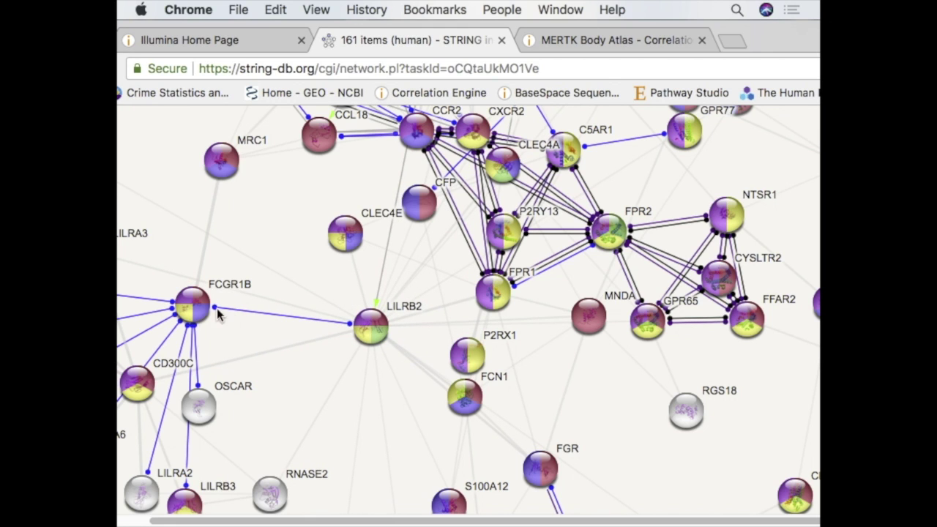
pyautogui.moveTo(204, 313); pyautogui.dragTo(207, 303)
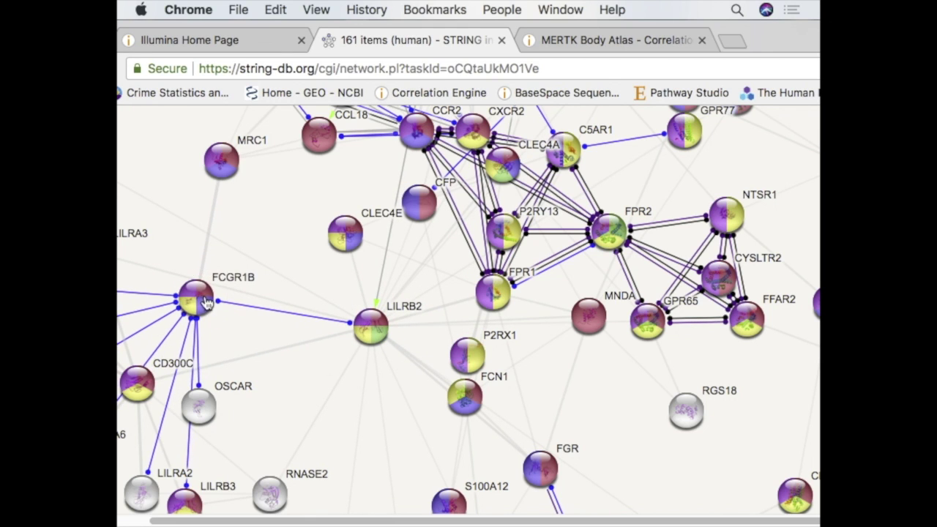
pyautogui.scroll(-10, 401, 386)
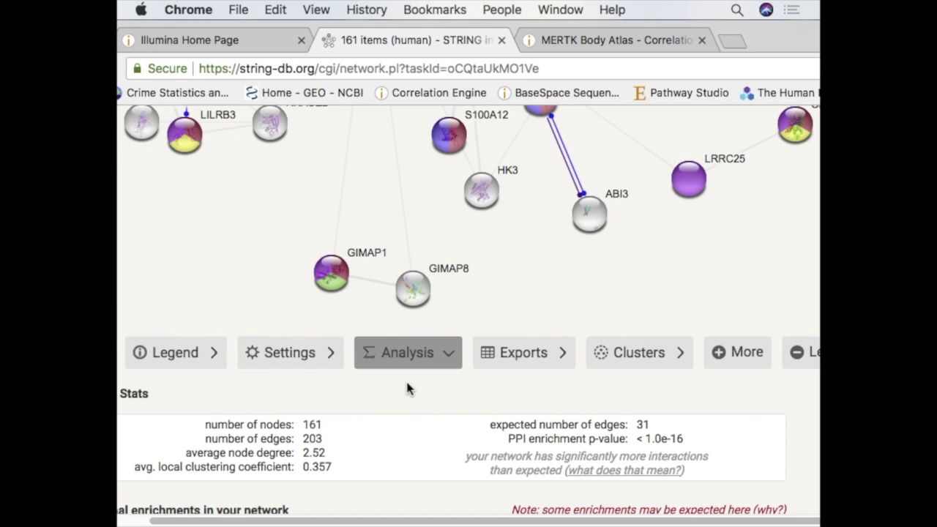
# Step: Switch from STRING to the Illumina Home Page tab showing BaseSpace Cohort Analyzer
pyautogui.scroll(-1, 428, 375)
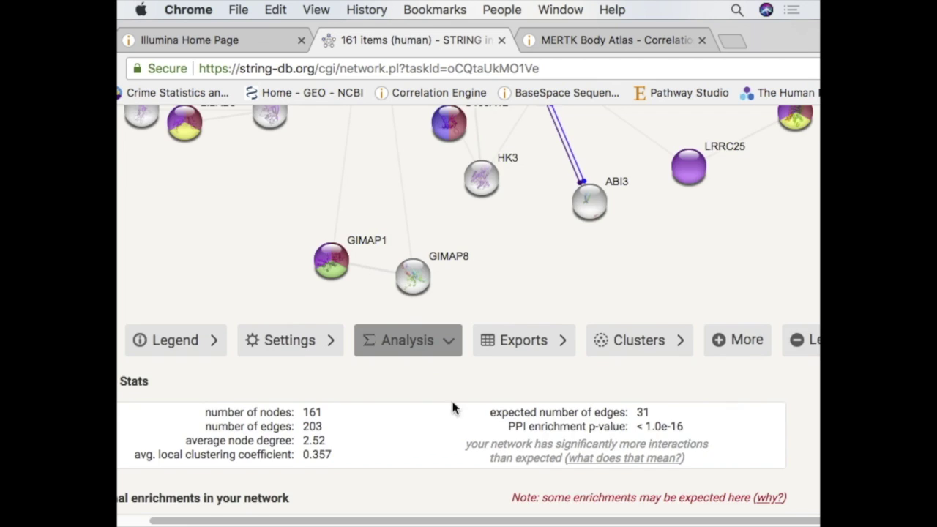
pyautogui.scroll(10, 439, 385)
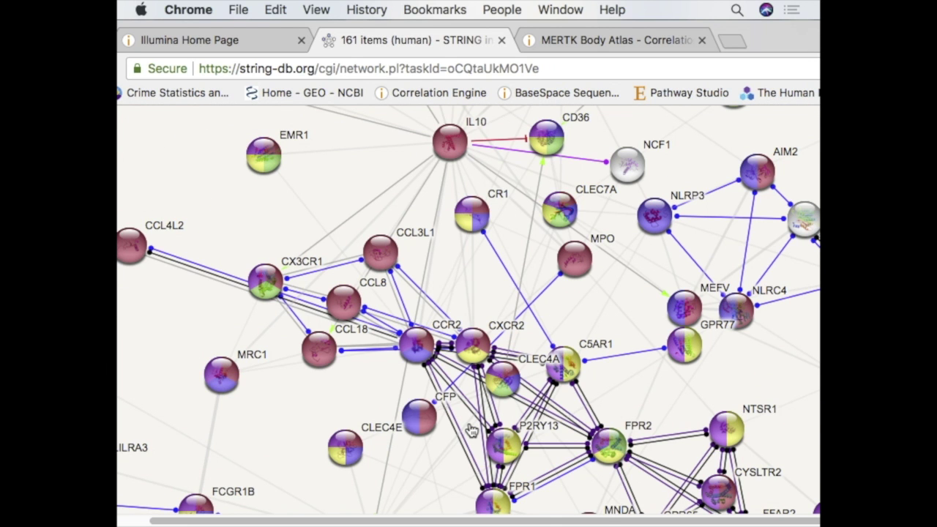
pyautogui.scroll(-15, 539, 389)
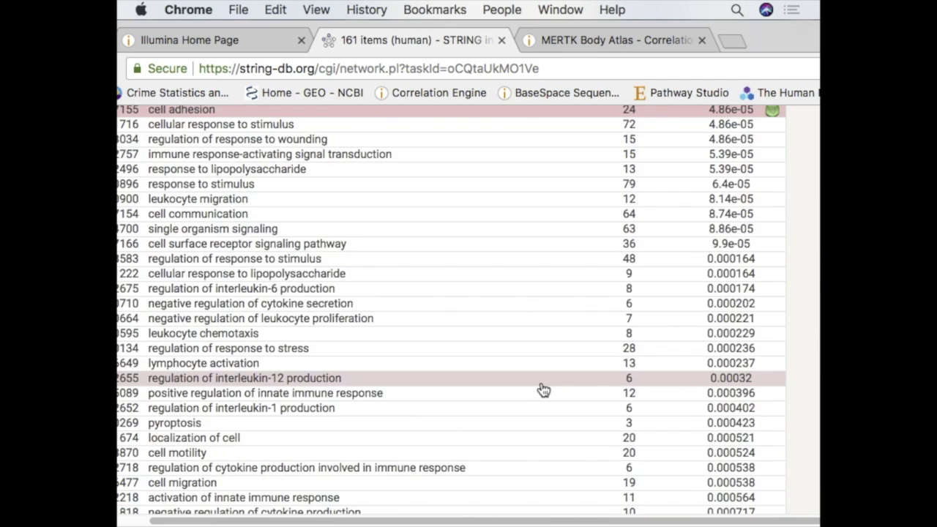
pyautogui.scroll(8, 539, 389)
pyautogui.scroll(10, 543, 386)
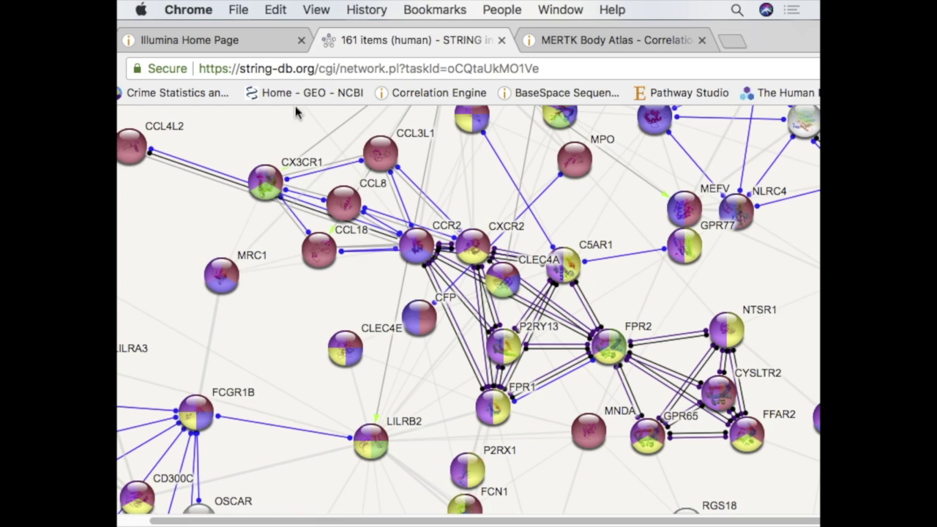
pyautogui.click(210, 44)
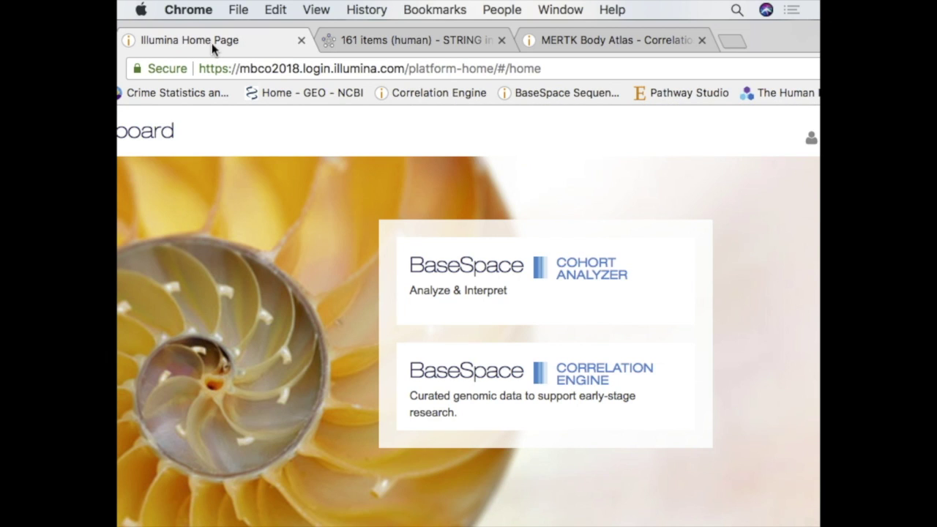